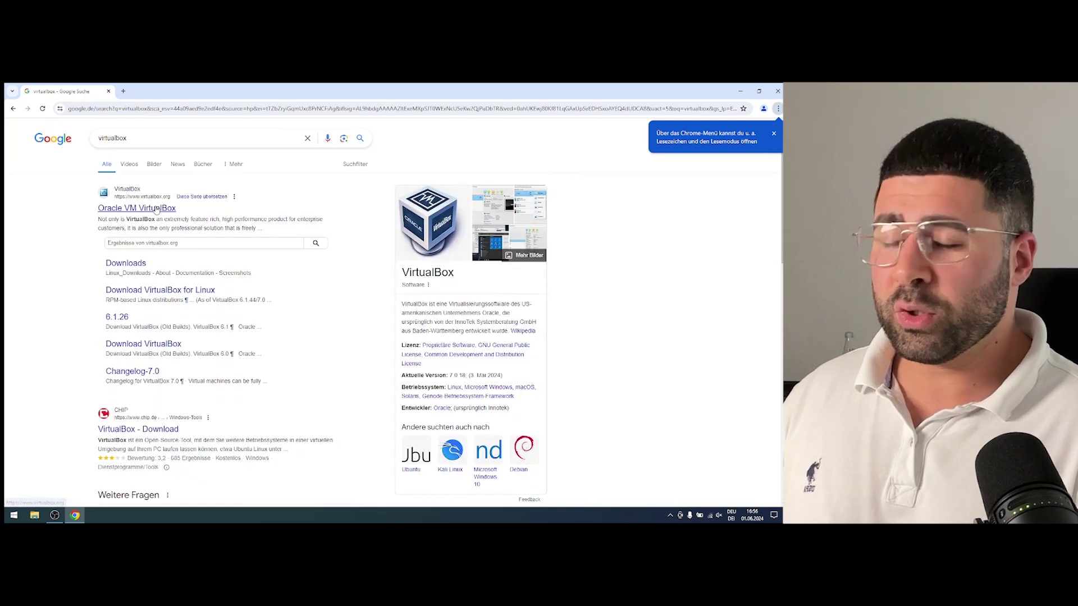
Download the VirtualBox 7.0.18 platform package for Windows hosts from the official VirtualBox site and check the recent downloads
click(156, 209)
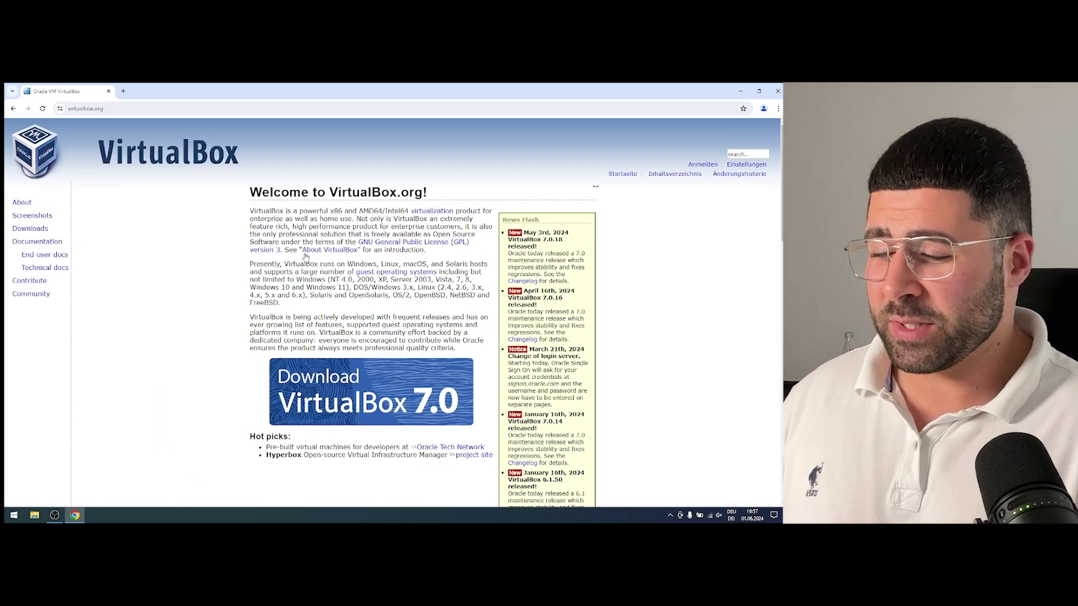
click(382, 414)
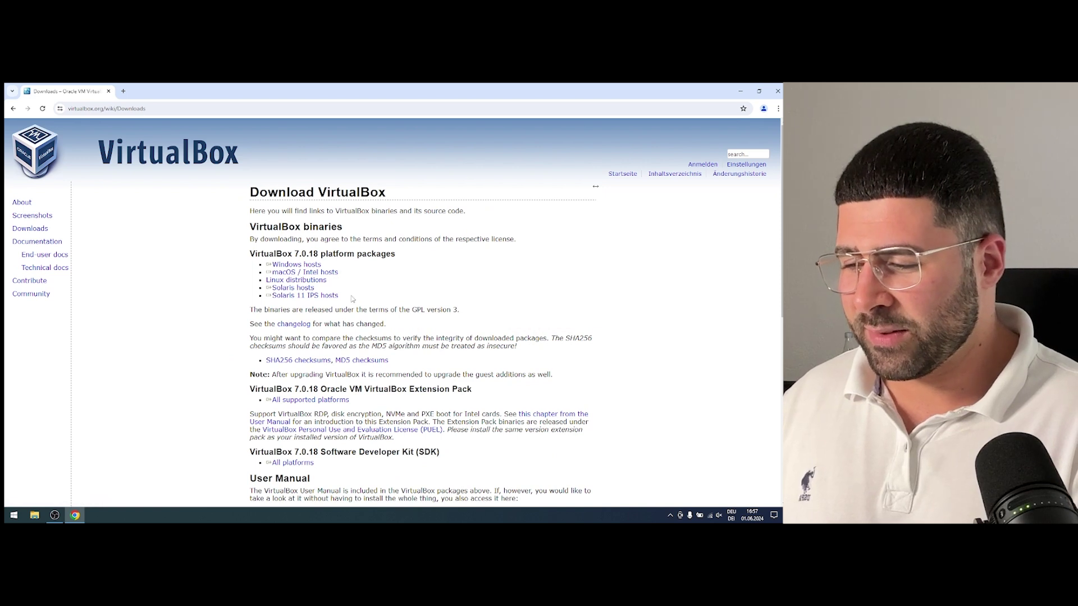
triple_click(319, 273)
triple_click(288, 265)
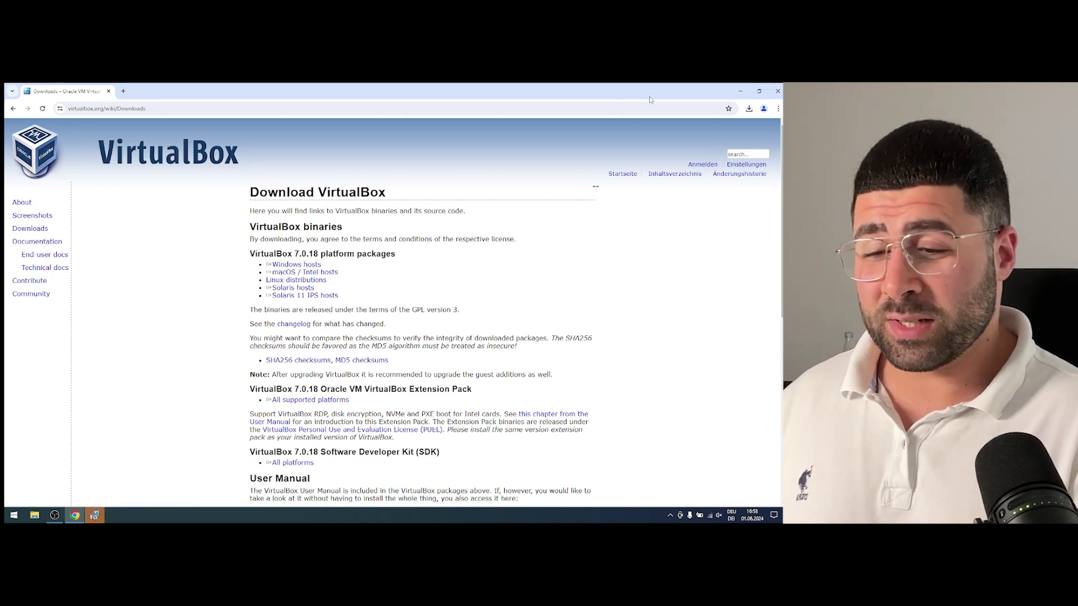
click(749, 109)
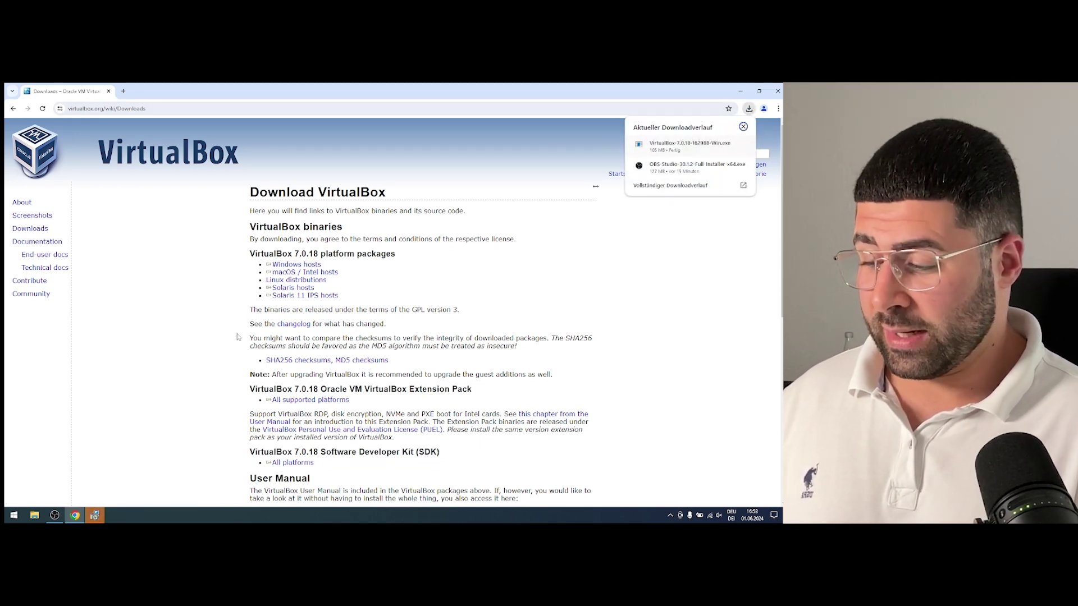
Launch the downloaded VirtualBox 7.0.18 Windows installer from the Downloads folder
click(34, 514)
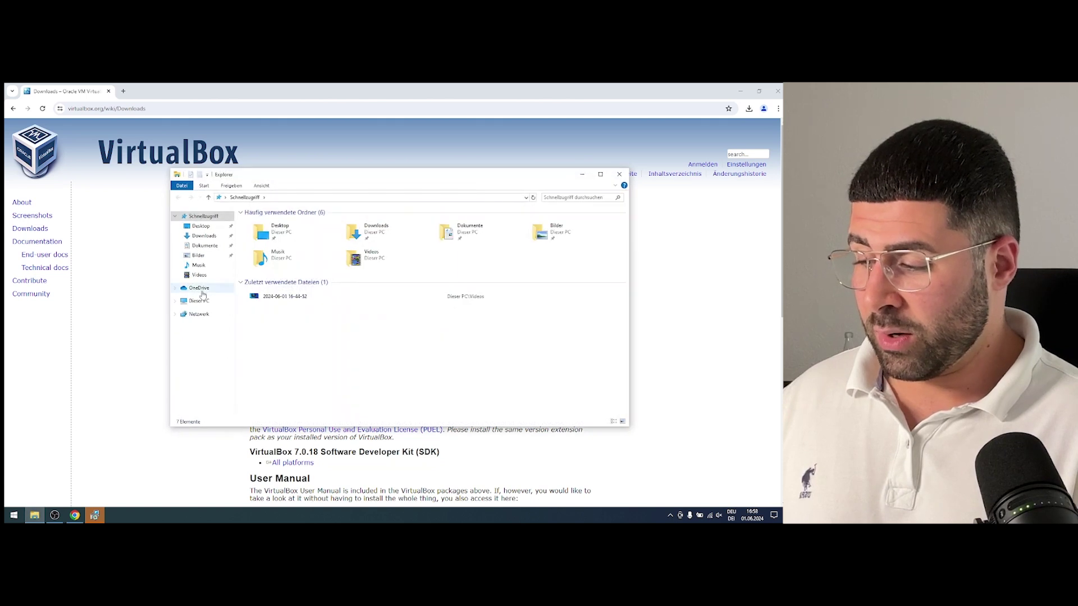
click(202, 236)
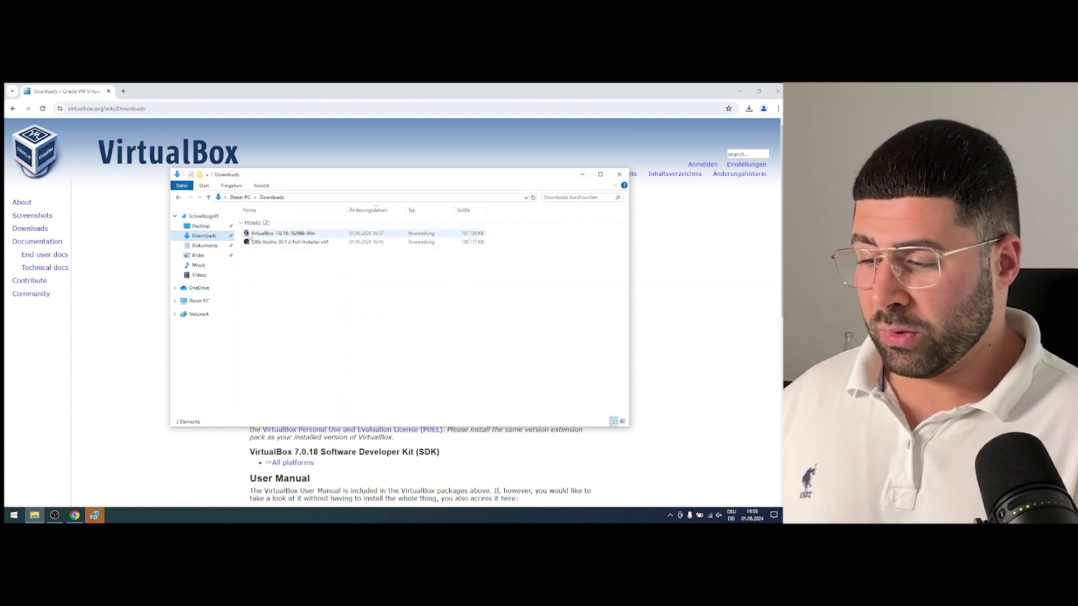
click(274, 234)
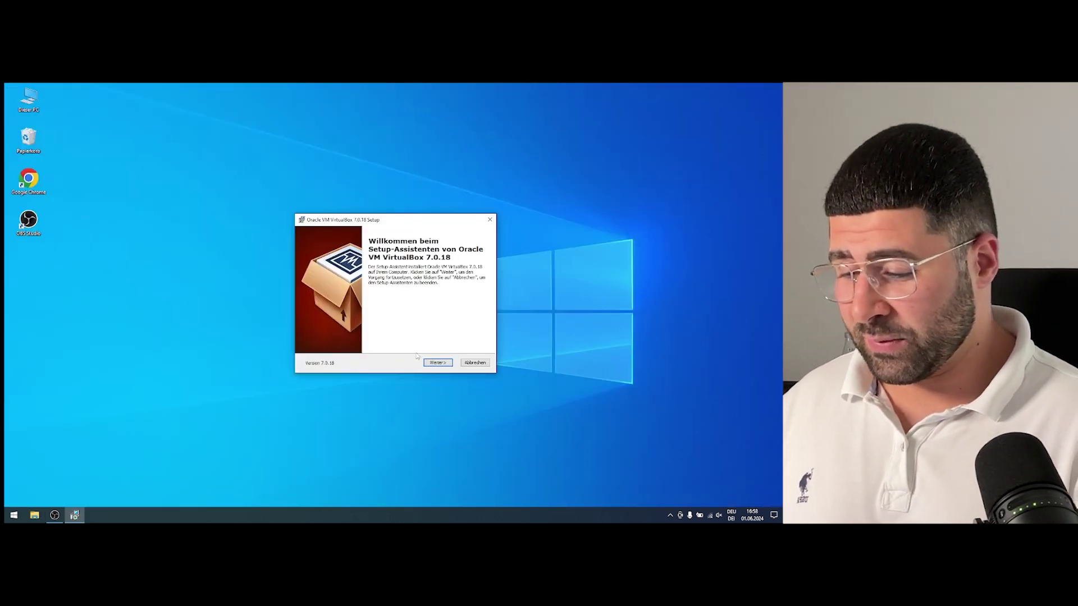
Install VirtualBox with the default features, accepting the network interface and missing Python dependency notices, and finish setup with VirtualBox set to start
click(435, 363)
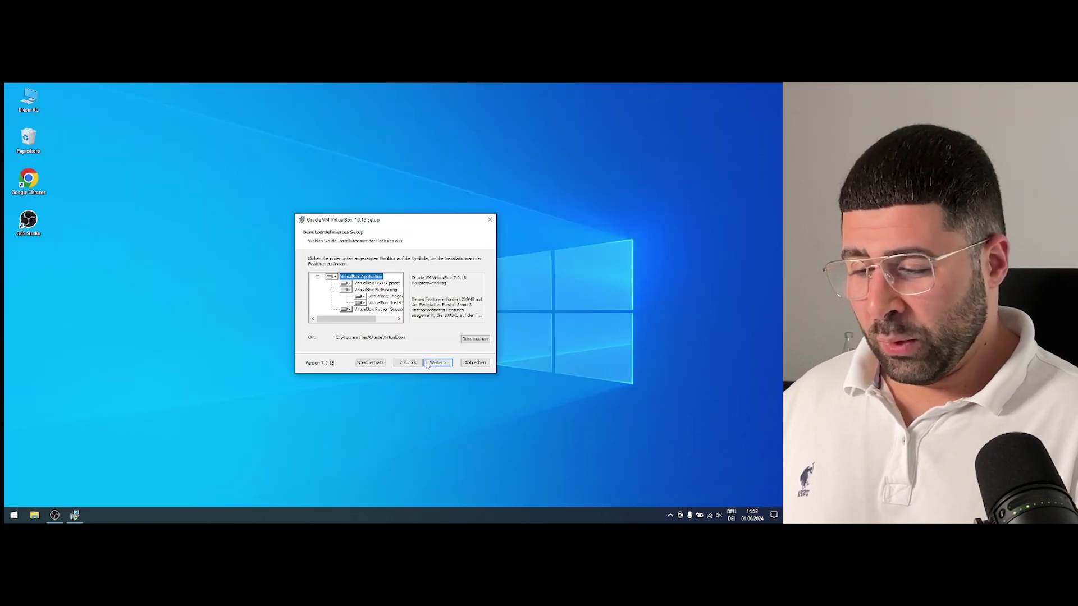
click(438, 364)
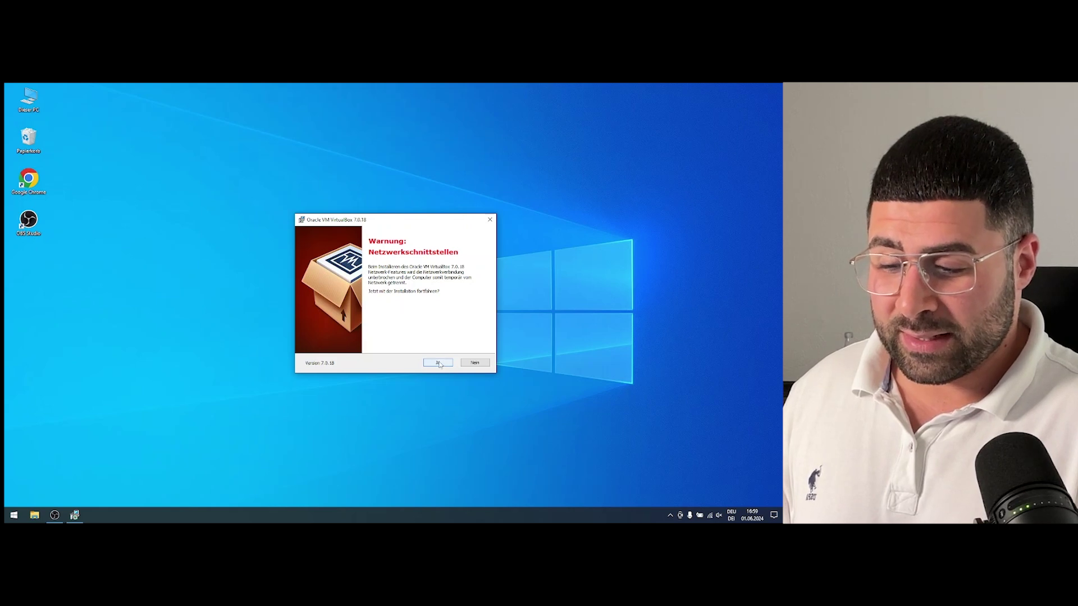
click(438, 363)
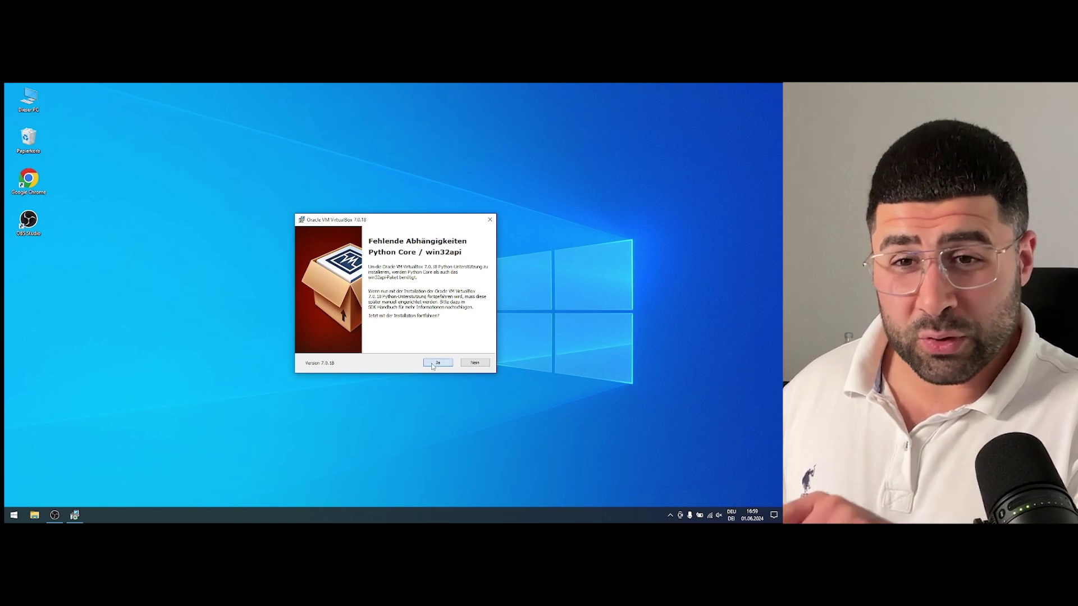
click(433, 364)
click(438, 363)
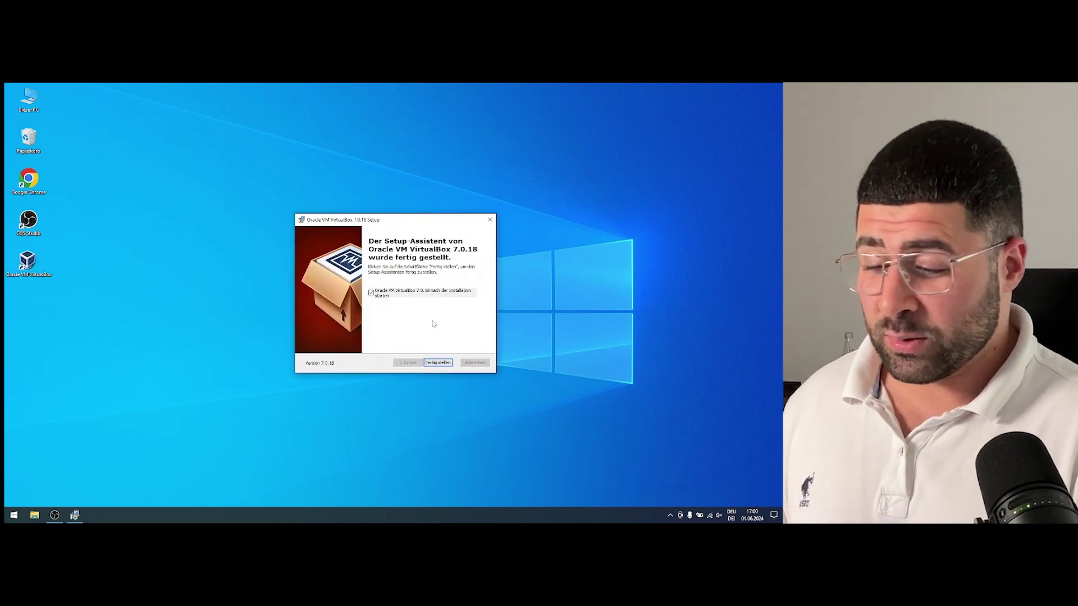
click(439, 364)
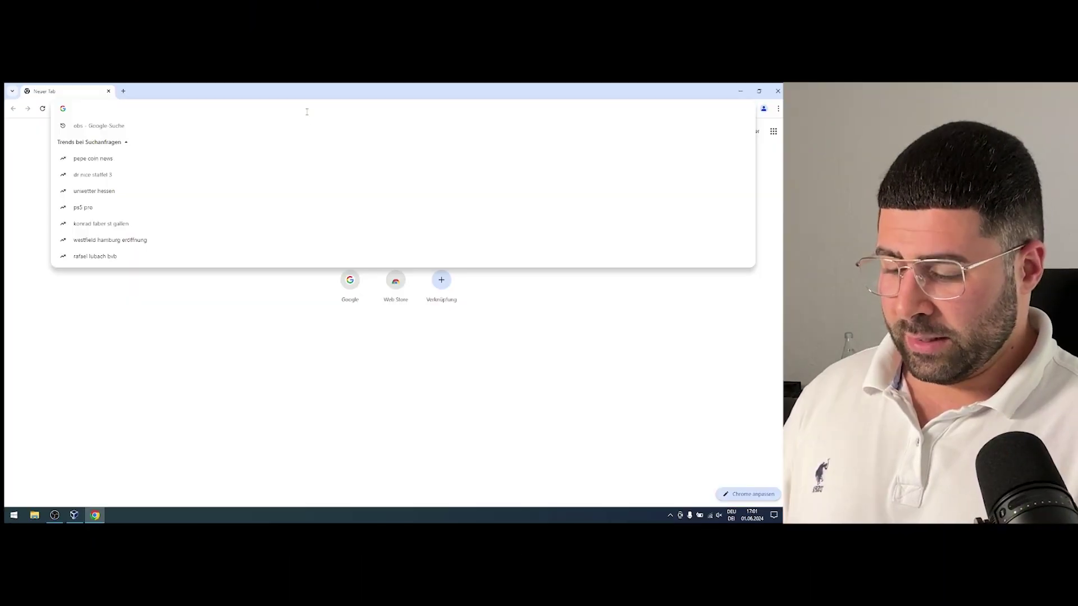
Switch to Chrome, go to google.de and search for "kali linux"
text(google.d)
key(Return)
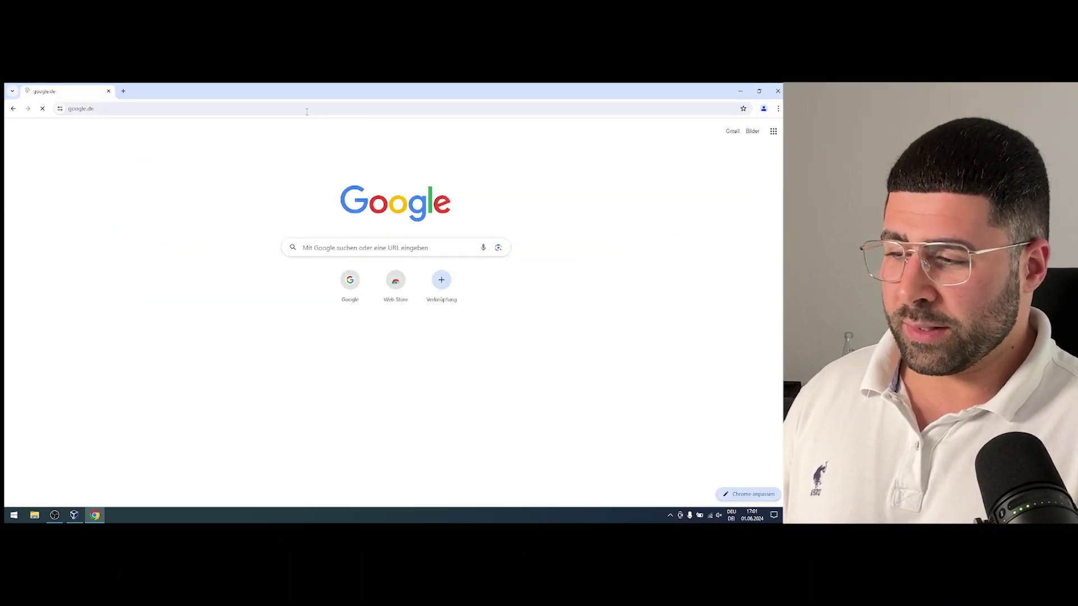
text(klai l)
key(BackSpace)
key(BackSpace)
key(BackSpace)
key(BackSpace)
key(BackSpace)
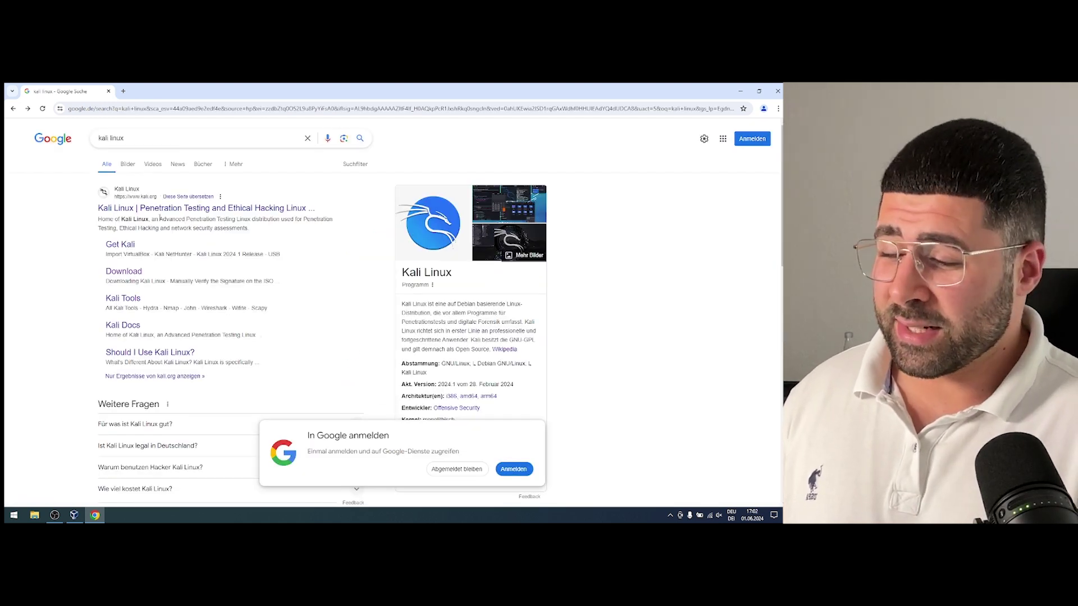
Download the recommended 64-bit Kali Linux 2024.1 Installer image from the official Kali website
click(139, 207)
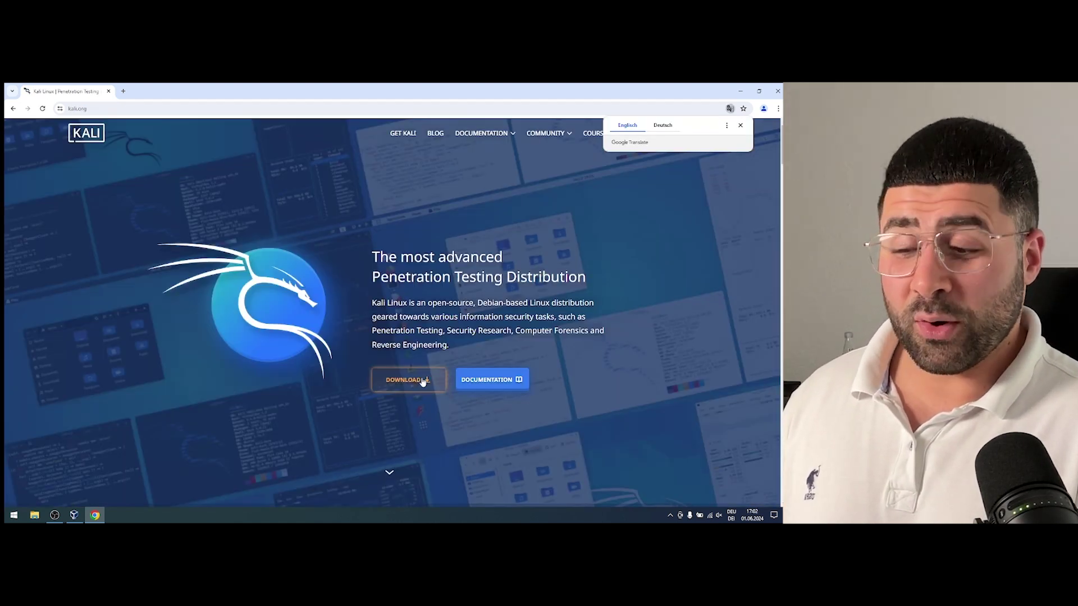
click(420, 380)
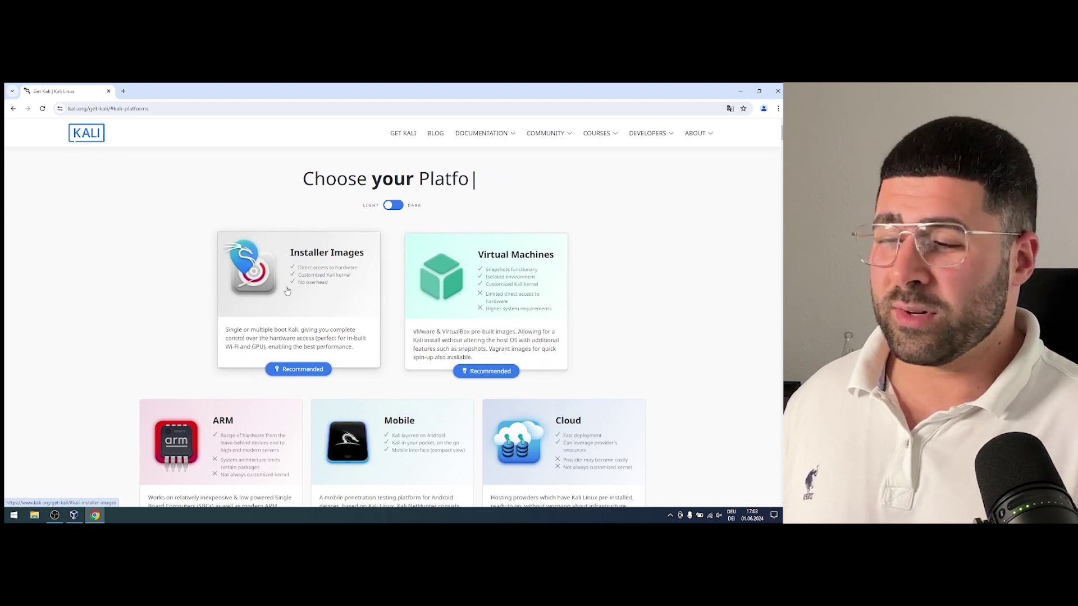
click(283, 292)
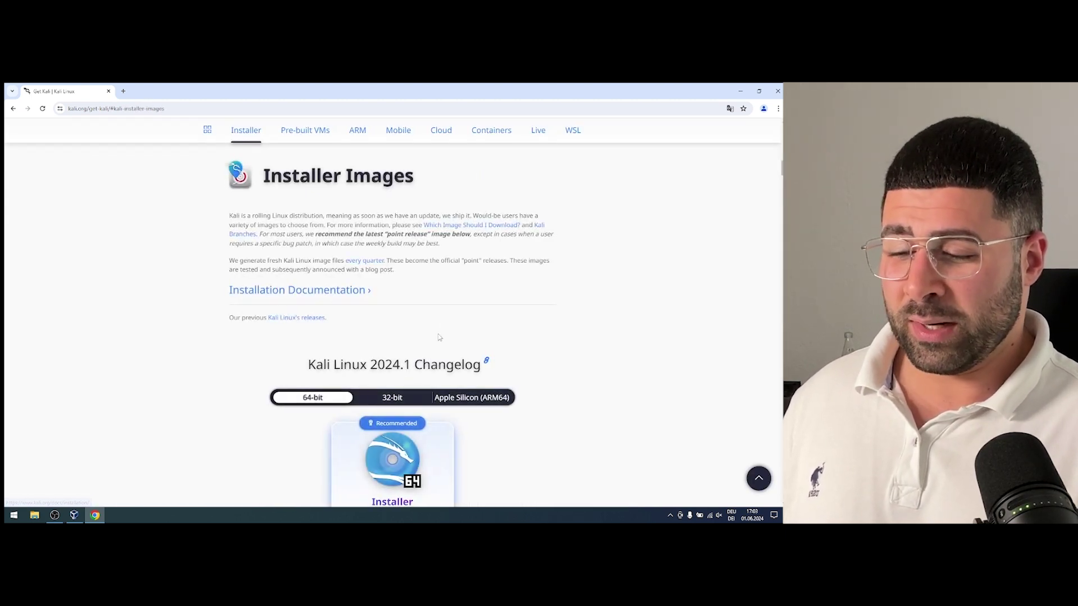
scroll(739, 201, down, 5)
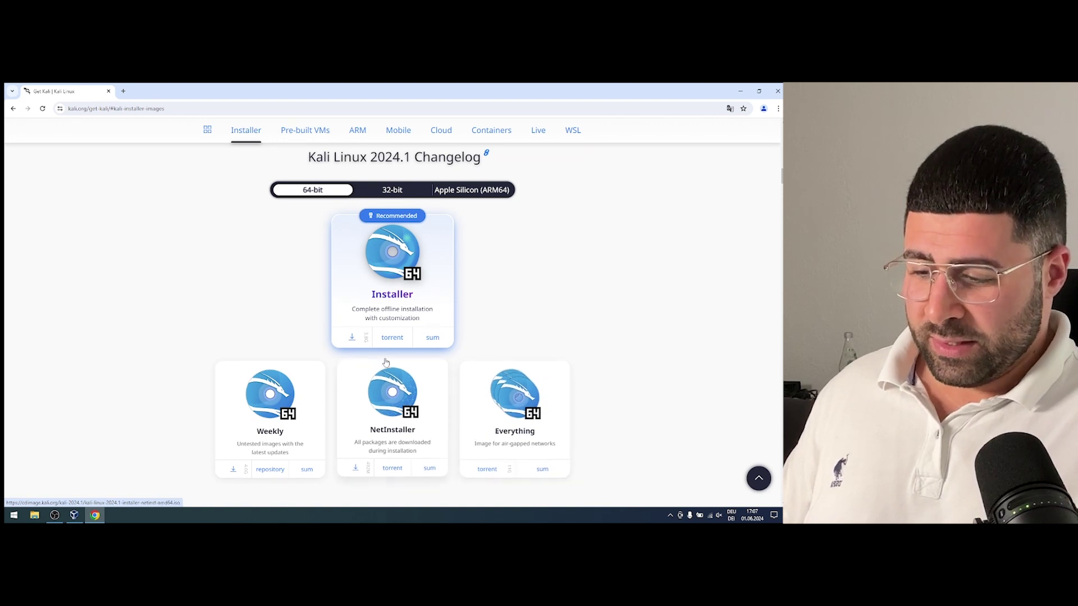
click(349, 336)
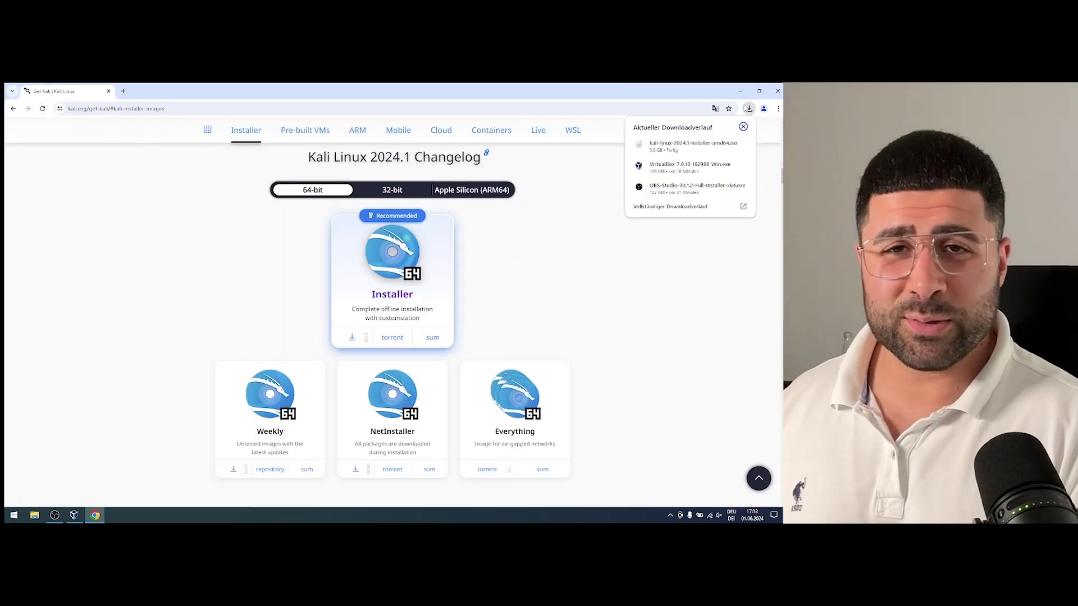
Switch to VirtualBox Manager and start creating a new virtual machine named "Kali Linux"
click(739, 90)
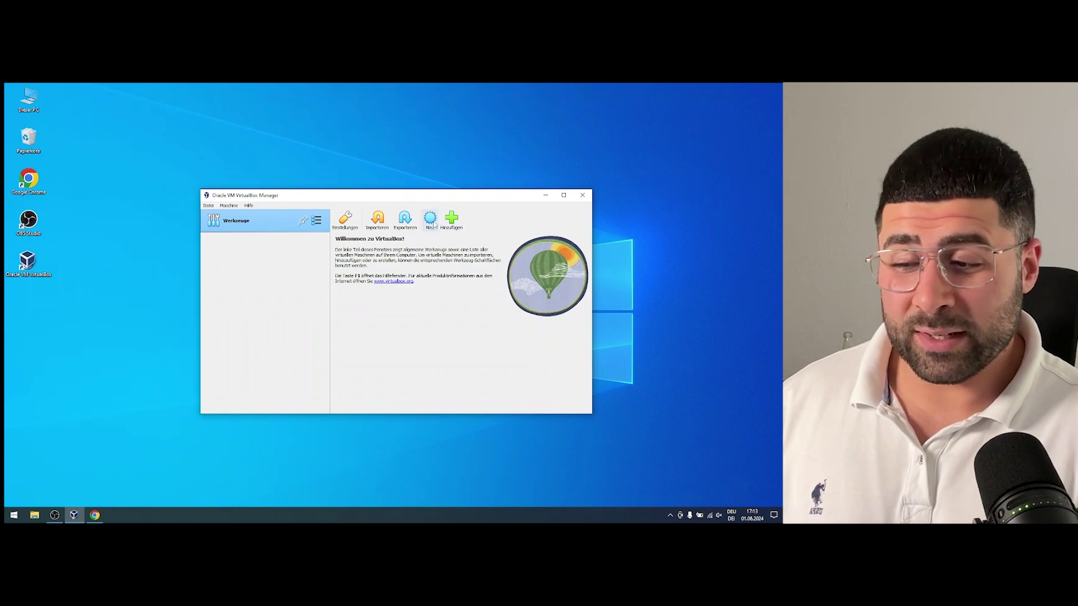
click(433, 224)
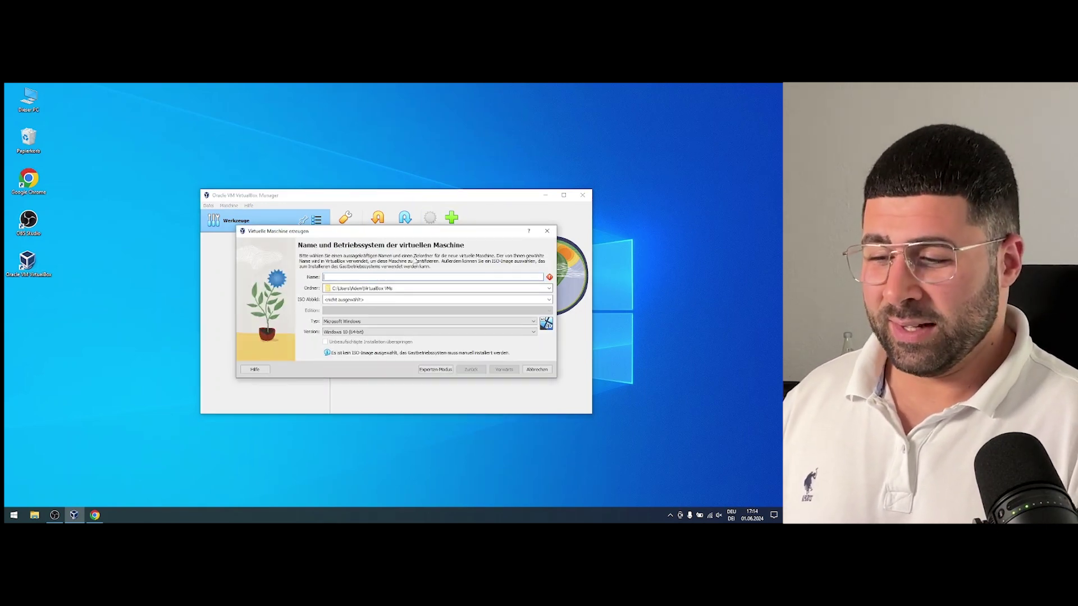
text(K)
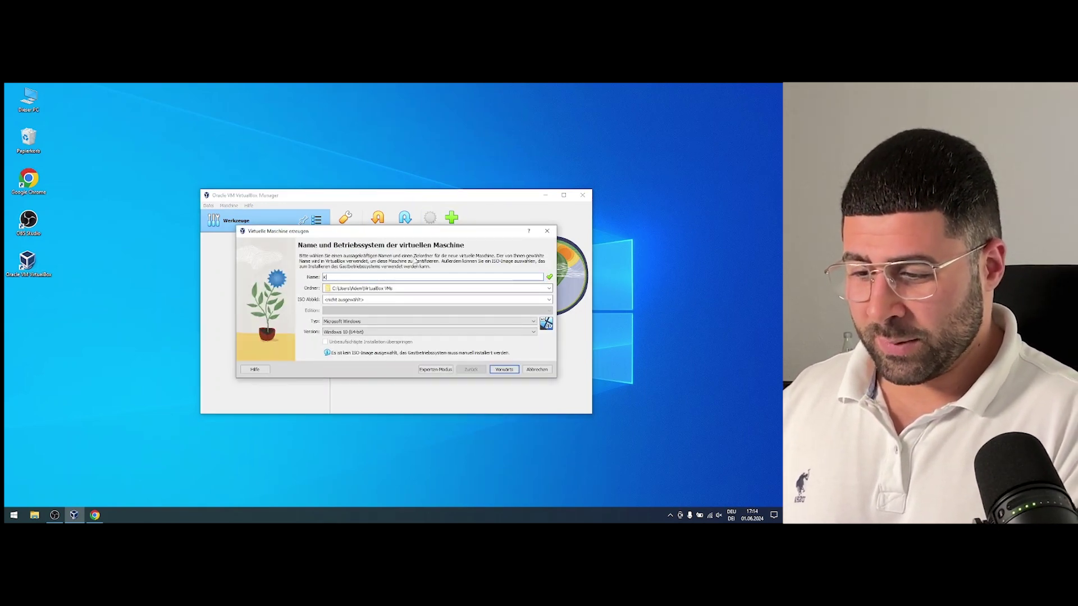
text(ali Linux)
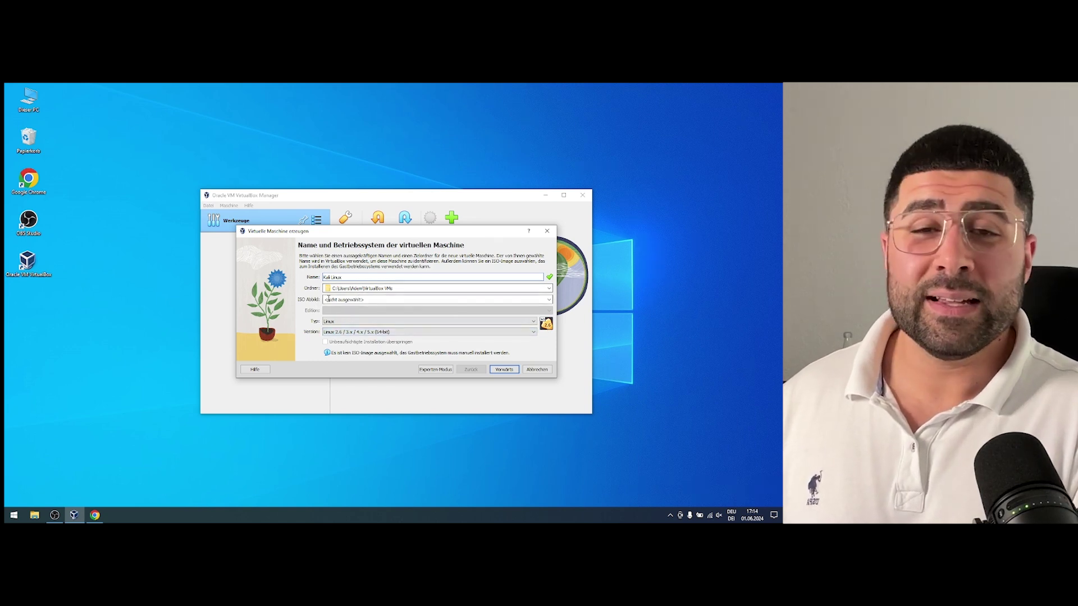
Choose kali-linux-2024.1-installer-amd64 from the Downloads folder as the machine's ISO image and proceed to the hardware settings
click(549, 300)
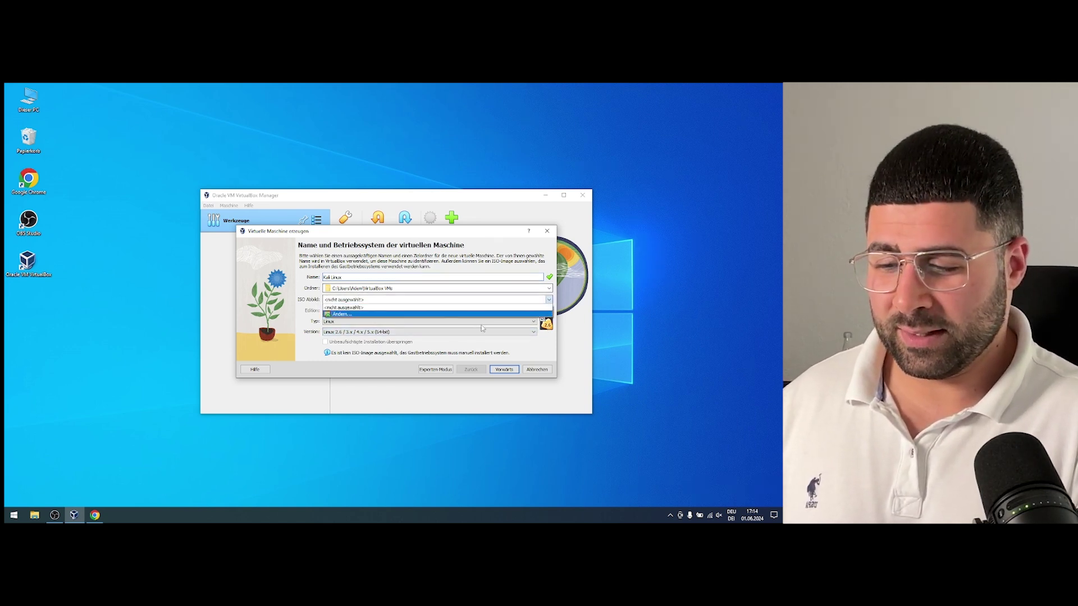
click(479, 315)
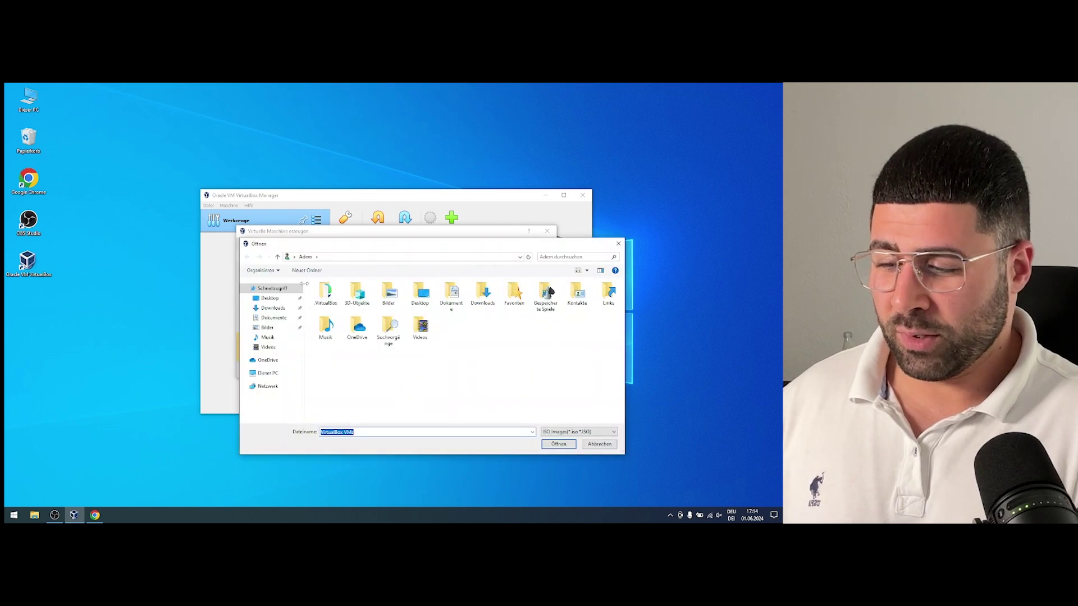
click(273, 308)
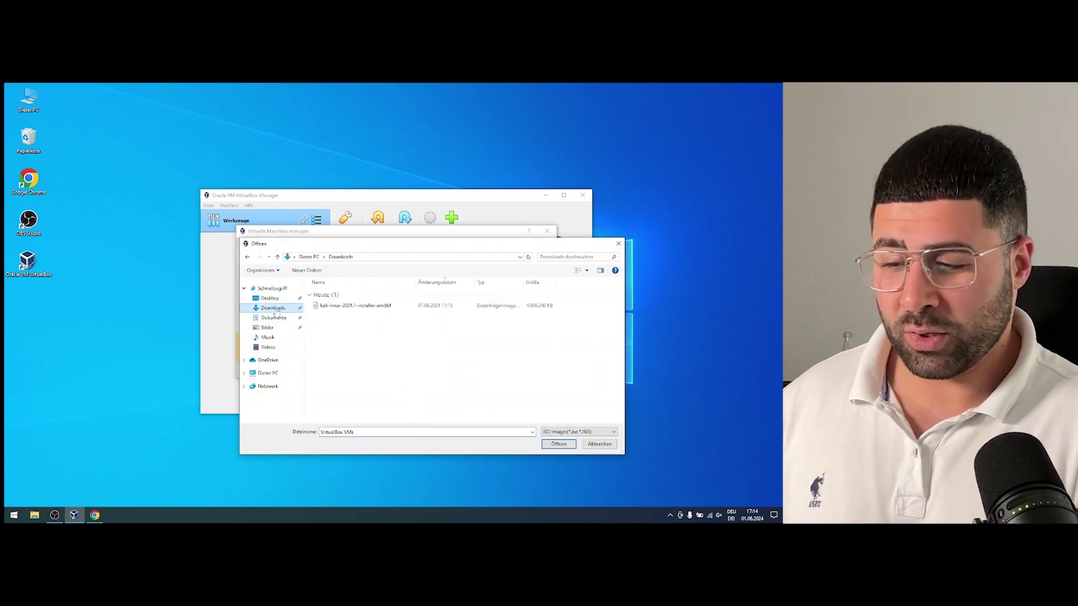
double_click(324, 307)
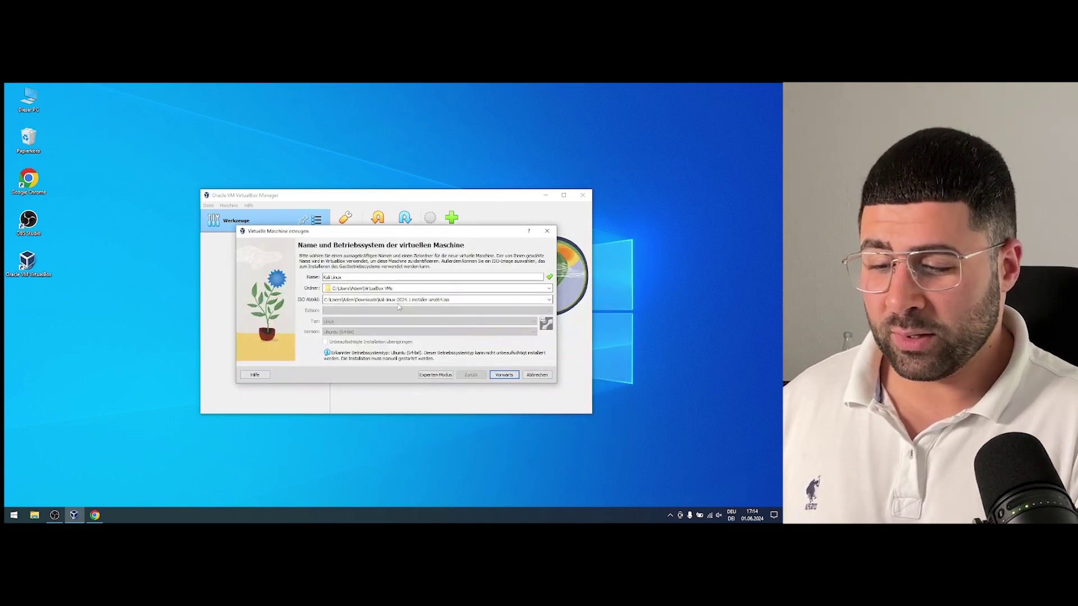
click(503, 376)
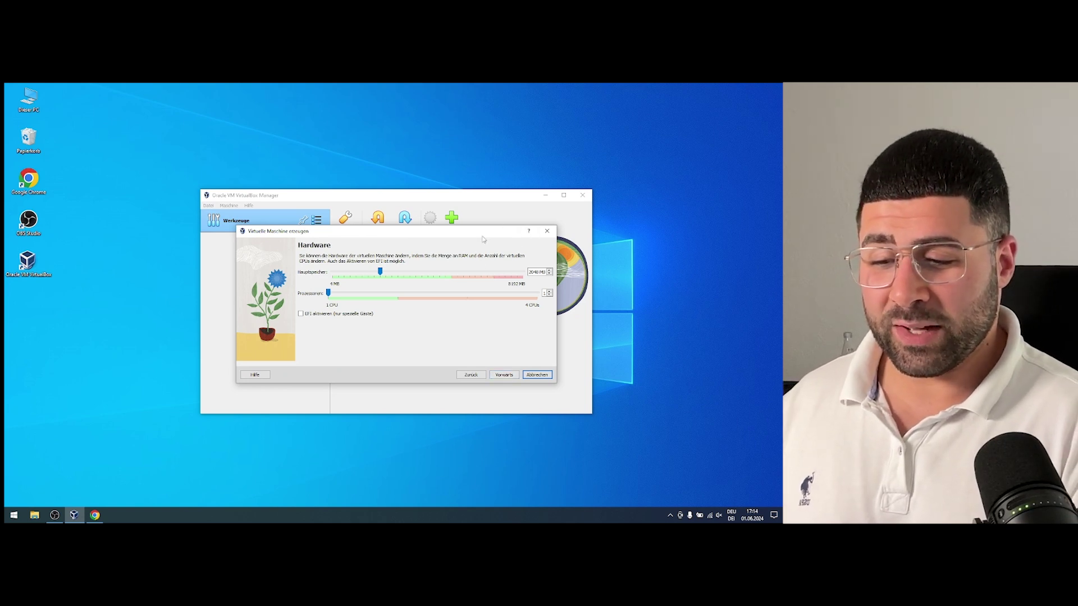
Assign 2 processors, keep the 25 GB virtual disk but allocate its full size in advance, and finish creating the machine
click(398, 295)
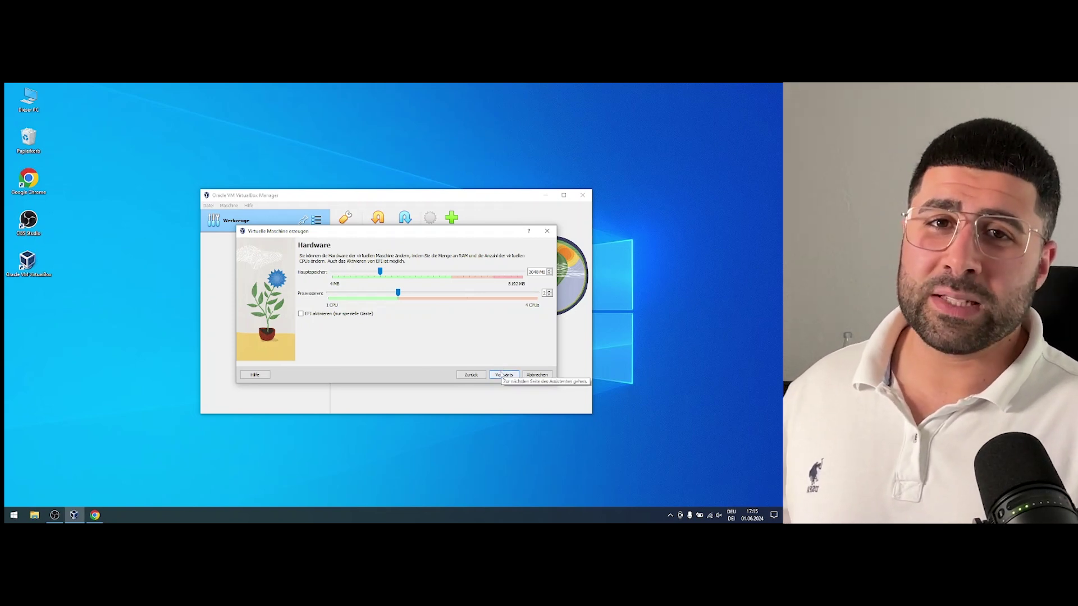
click(502, 374)
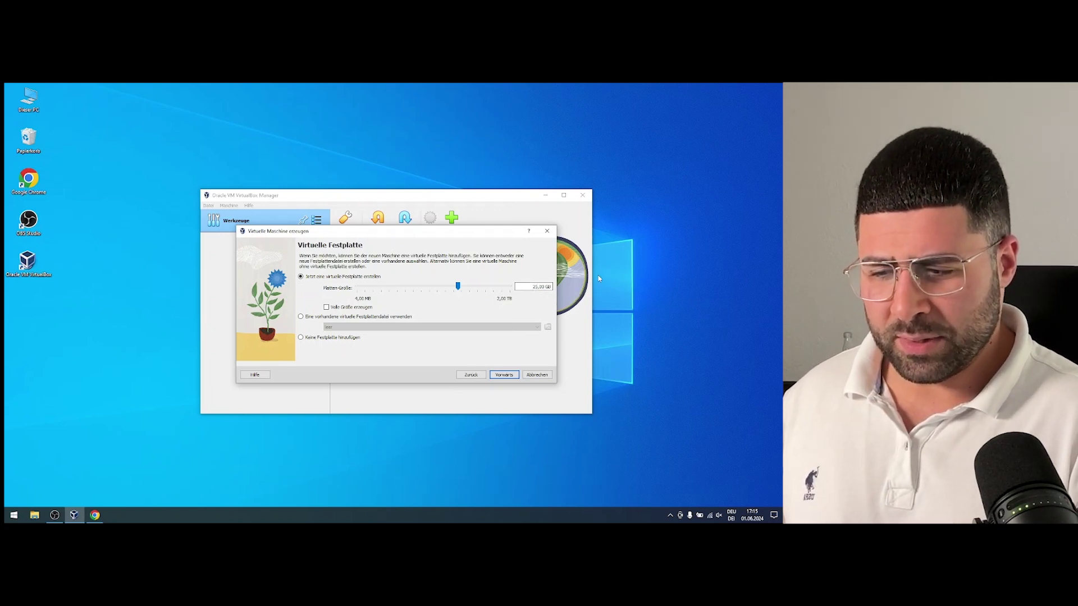
click(354, 307)
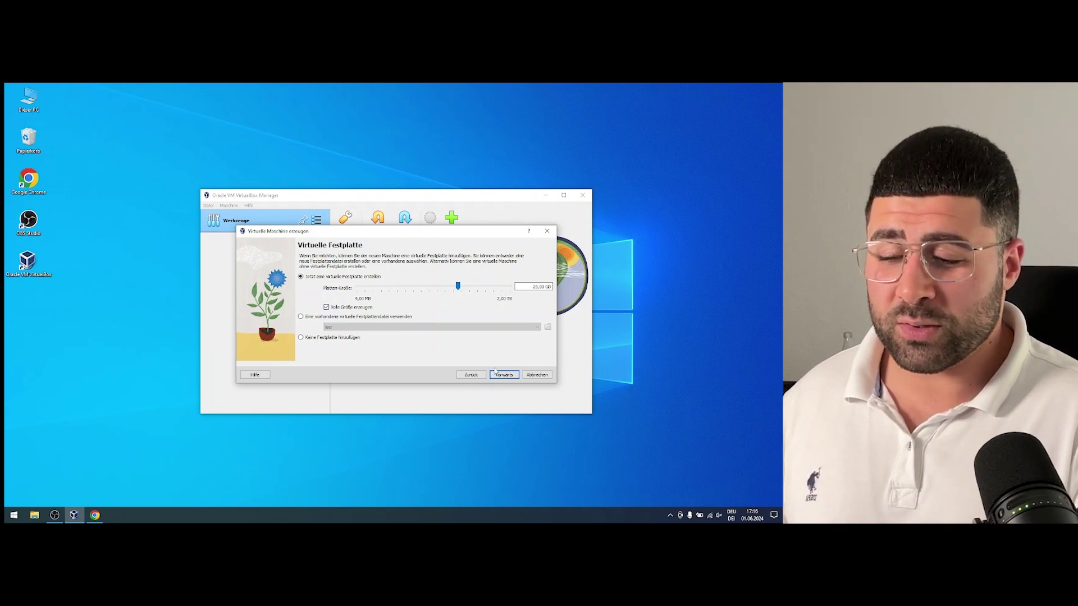
click(500, 376)
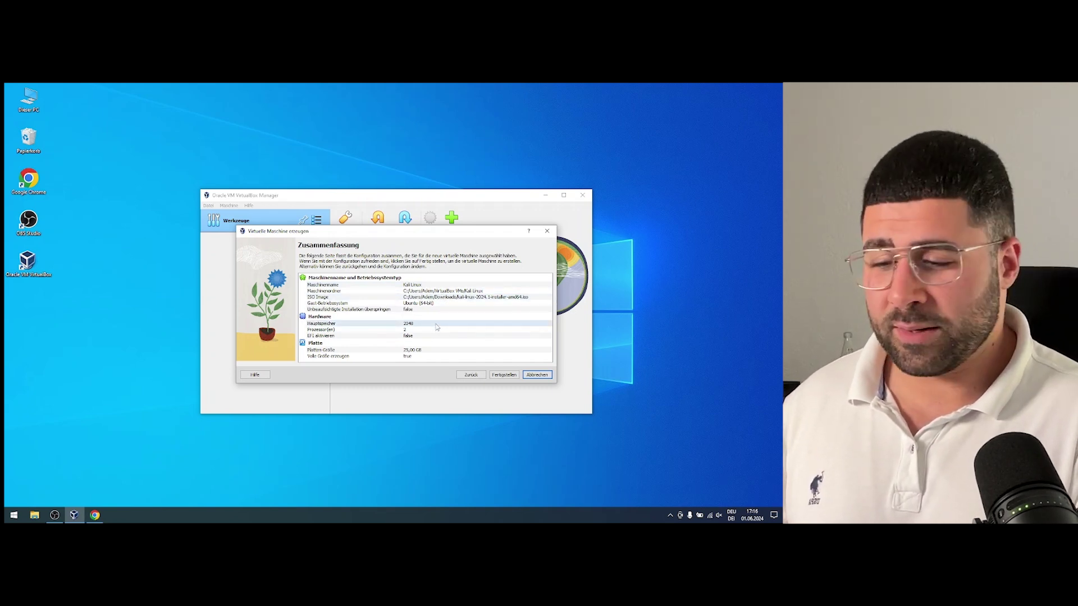
click(506, 376)
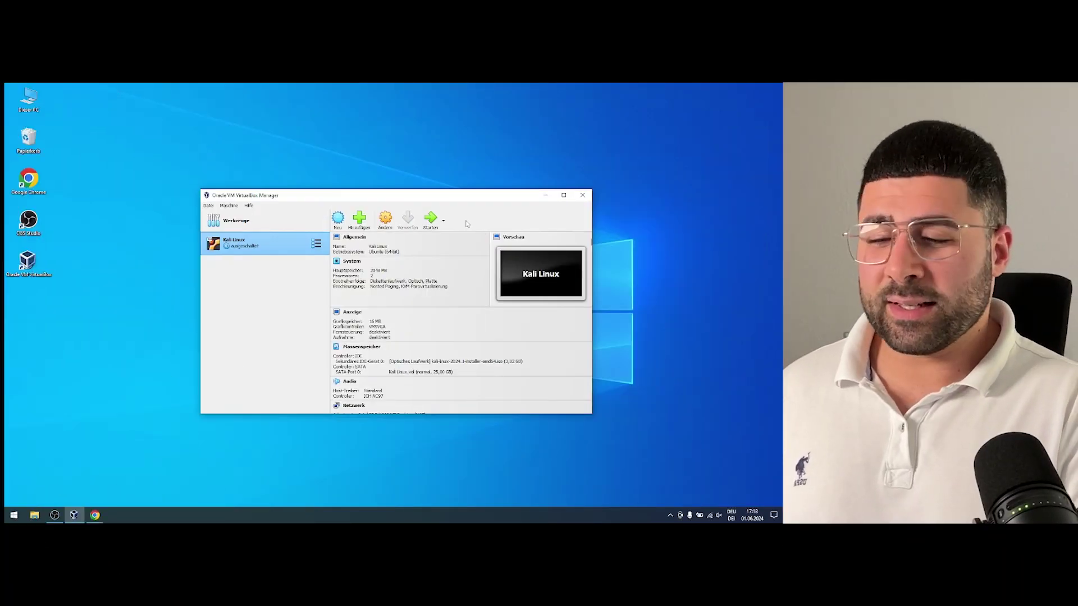
Start the Kali Linux virtual machine and display the installer in scaled mode in an enlarged window near the desktop's upper centre
click(431, 220)
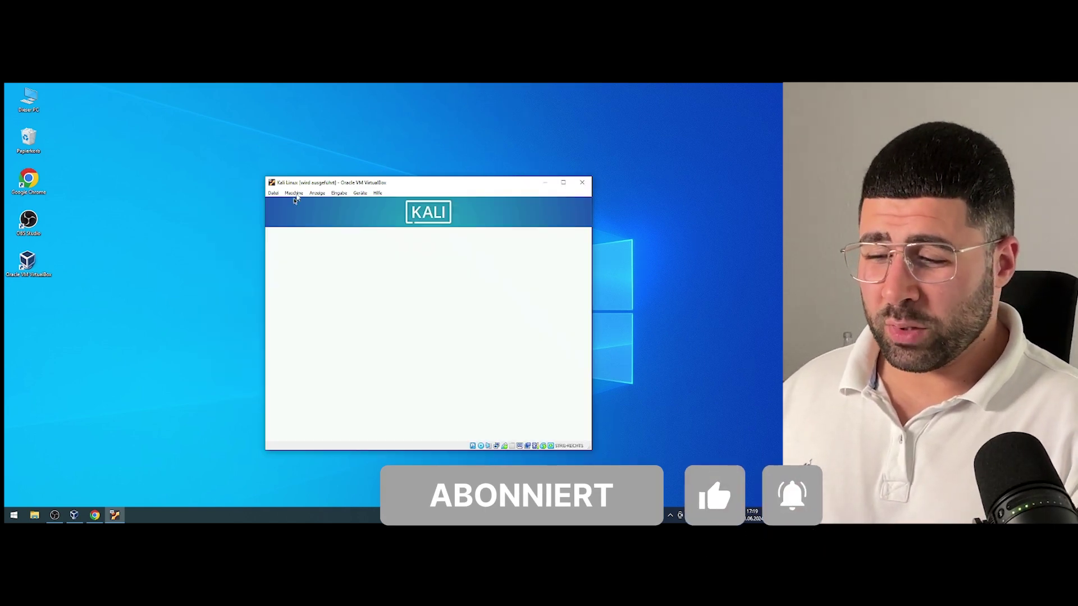
drag(264, 176, 121, 111)
click(217, 128)
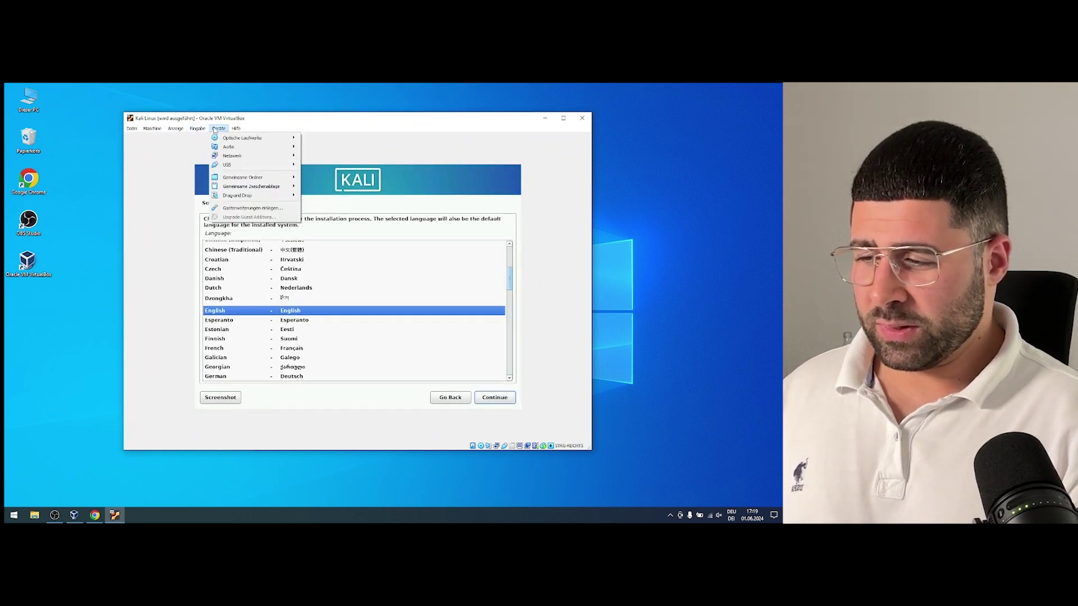
mouse_move(175, 129)
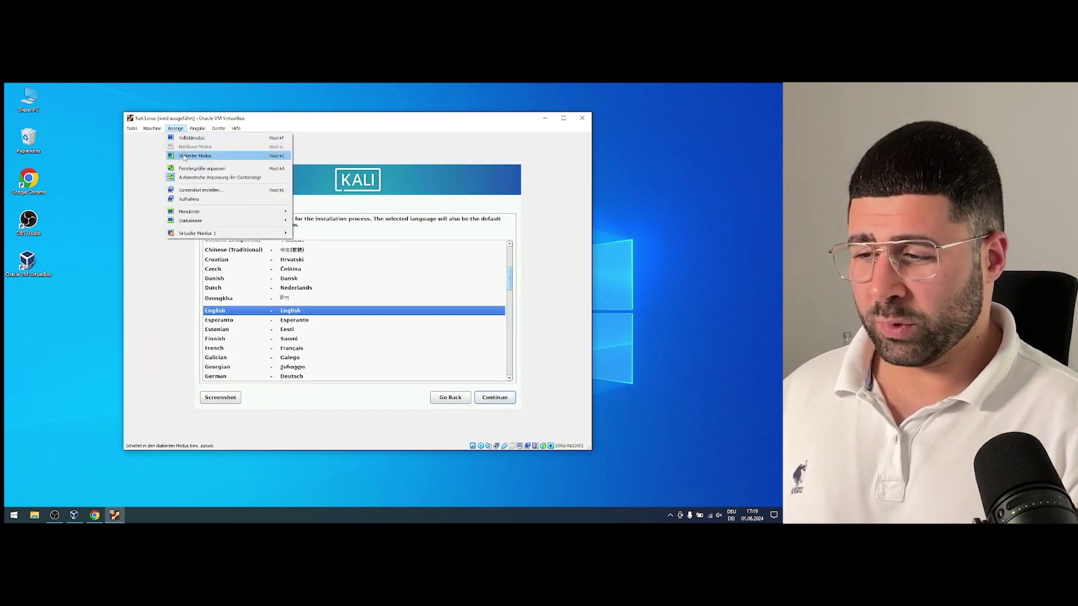
click(194, 155)
click(339, 321)
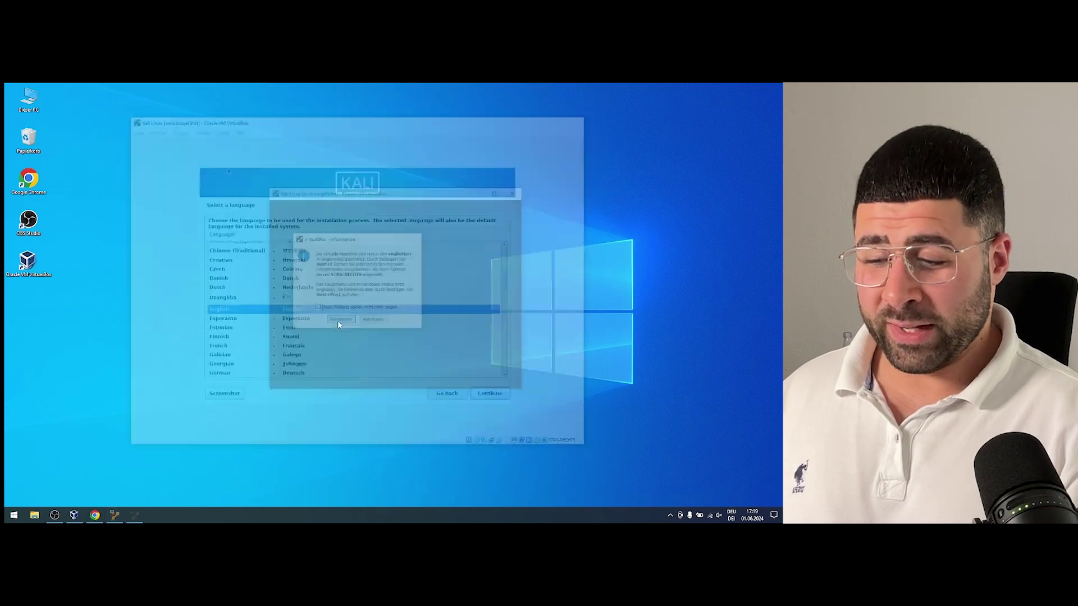
drag(524, 389, 693, 483)
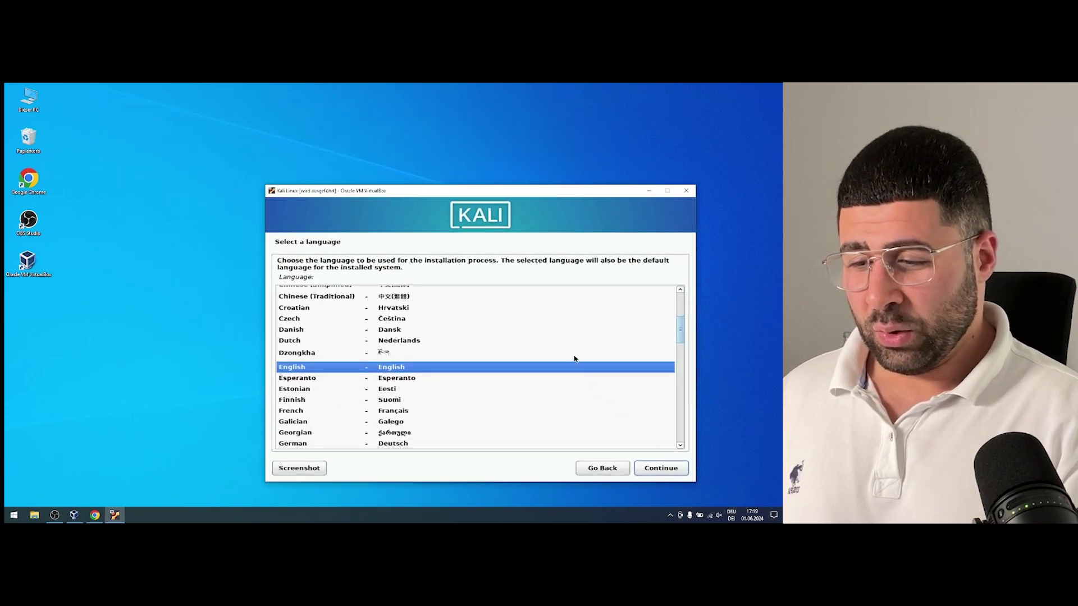
drag(390, 192, 334, 106)
Set the installer language to German, accept the preselected location and keep the Deutsch keyboard layout
key(Down)
key(Down)
key(Down)
key(Down)
key(Down)
key(Down)
key(Down)
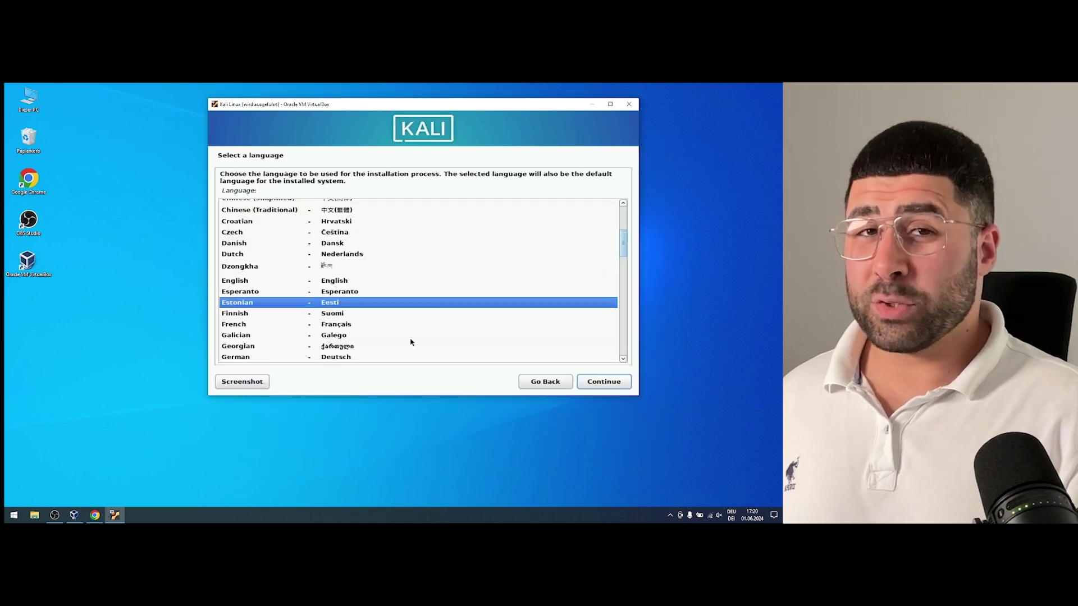
key(Return)
key(Return)
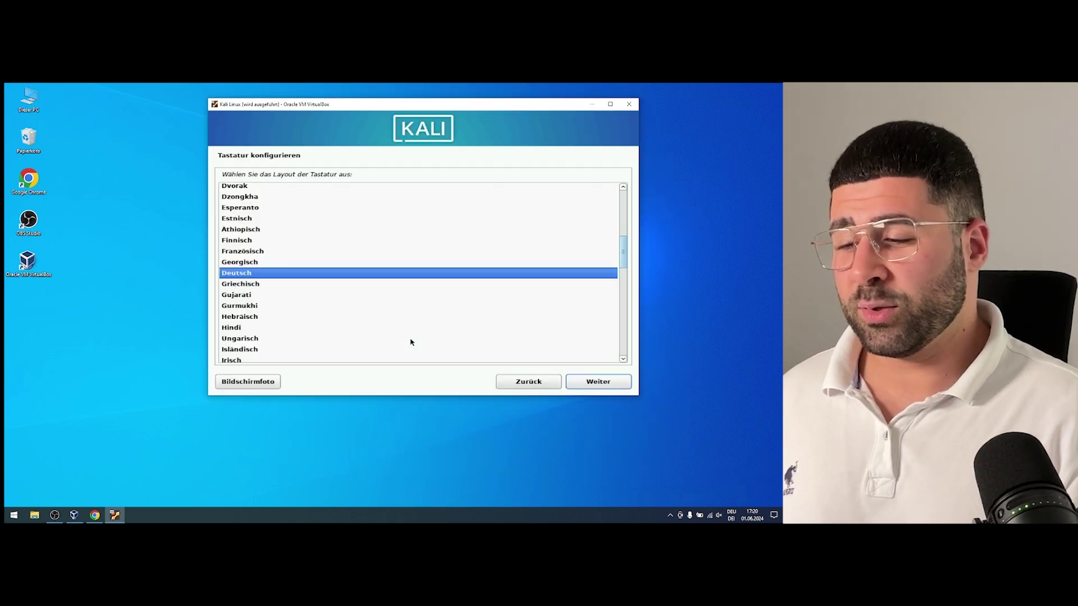
key(Return)
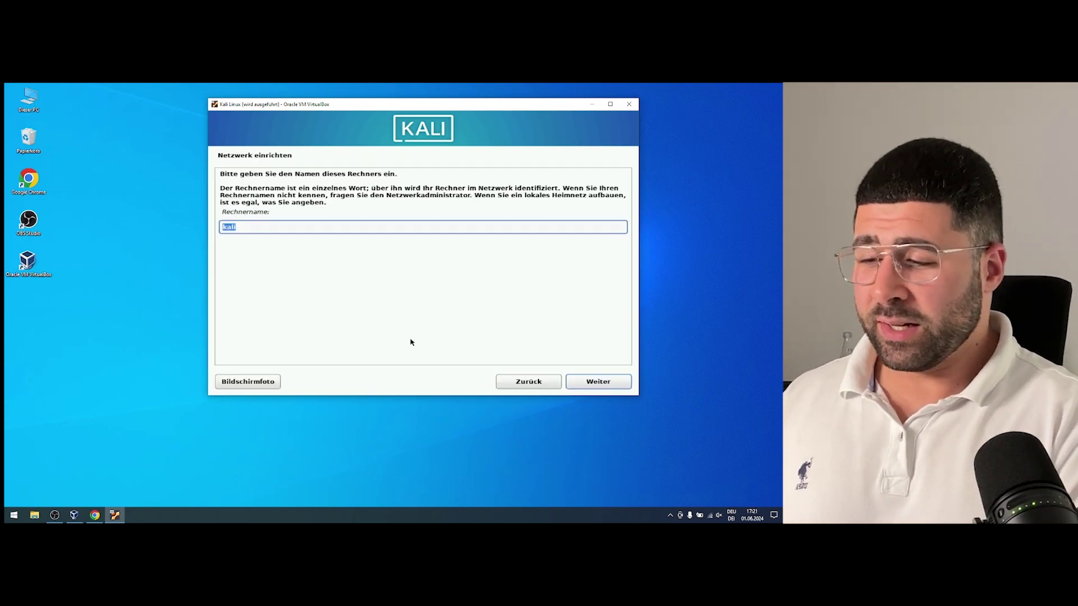
Keep kali as the hostname without a domain name, and set up the account with the user's full name and the suggested username
click(614, 383)
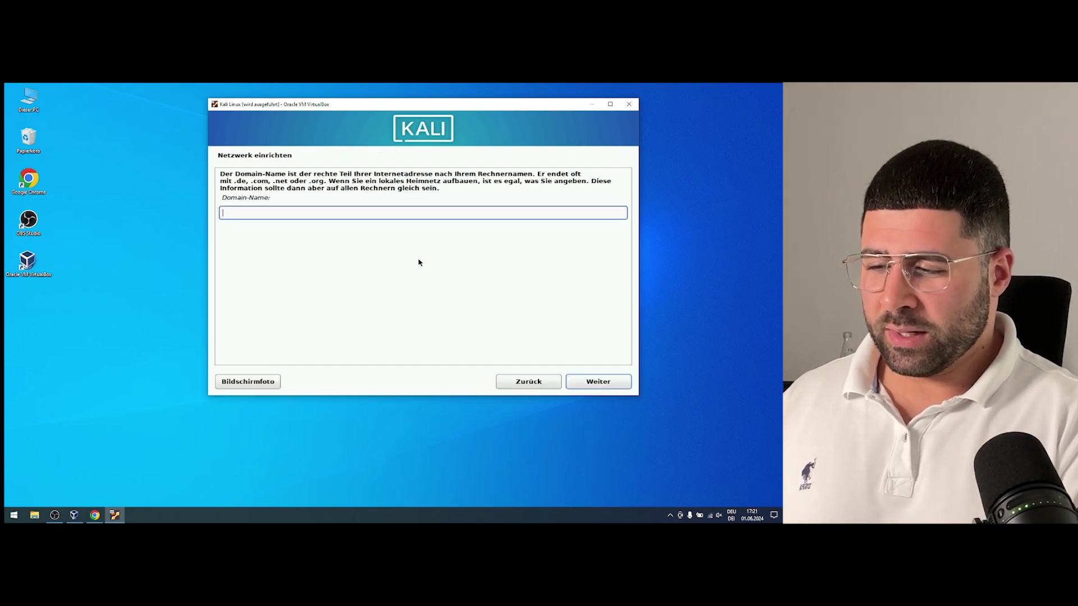
click(605, 380)
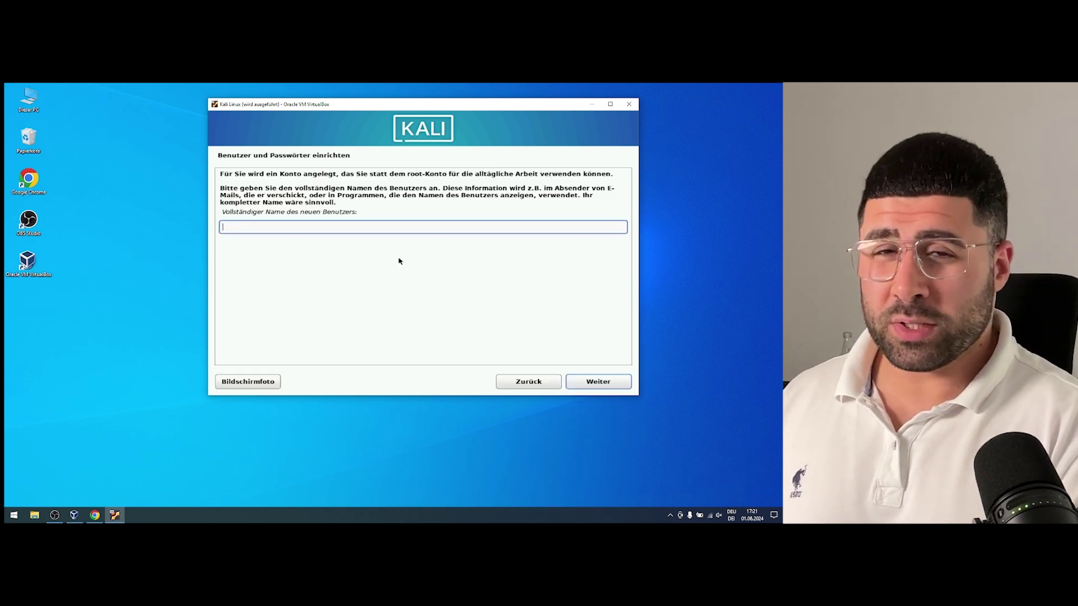
text(Max Mu)
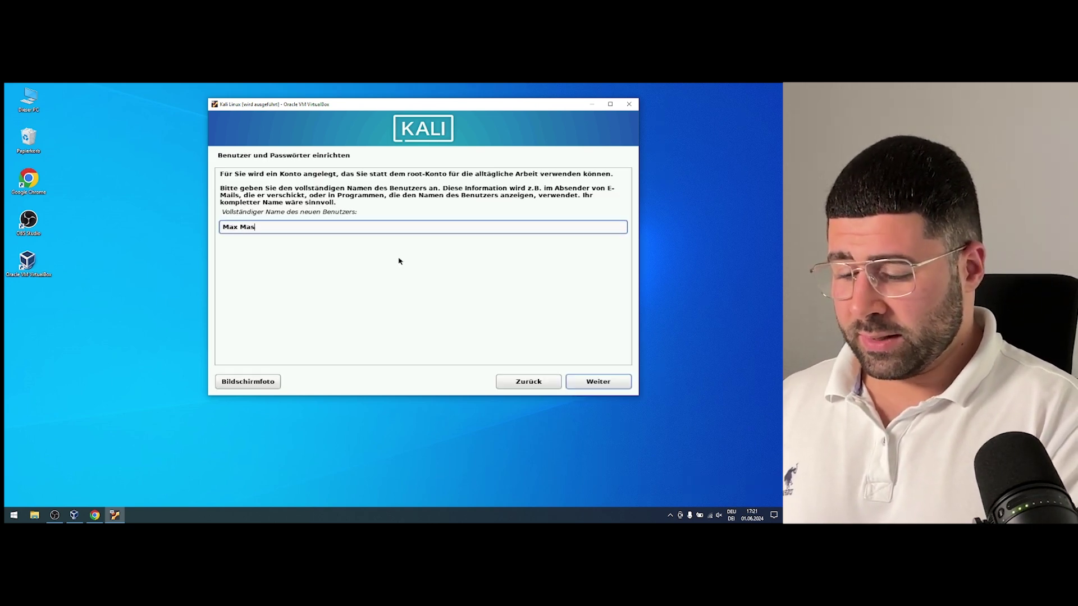
key(Return)
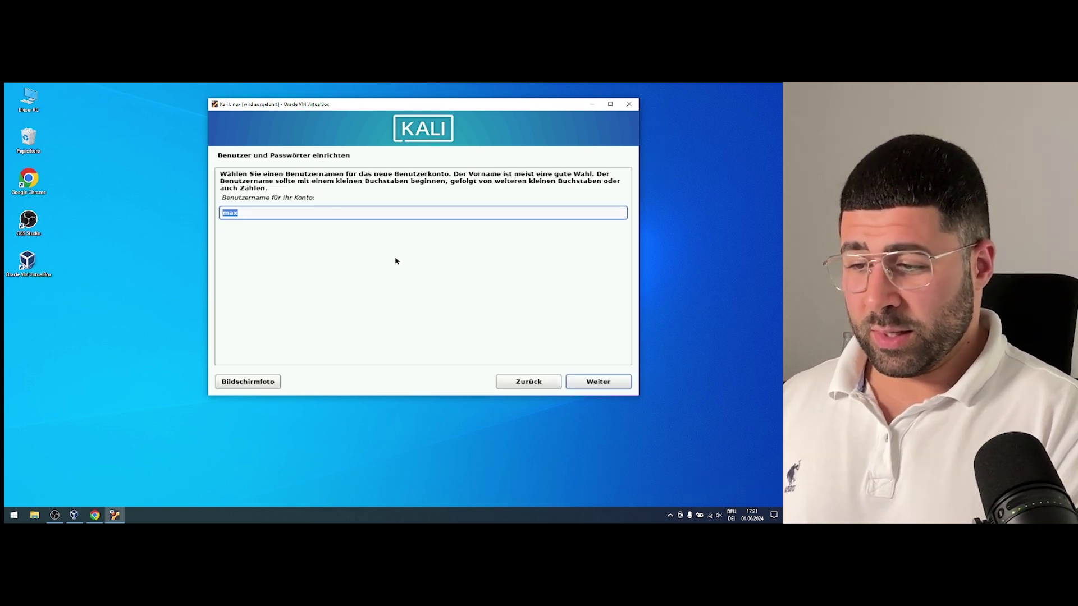
click(344, 212)
key(Return)
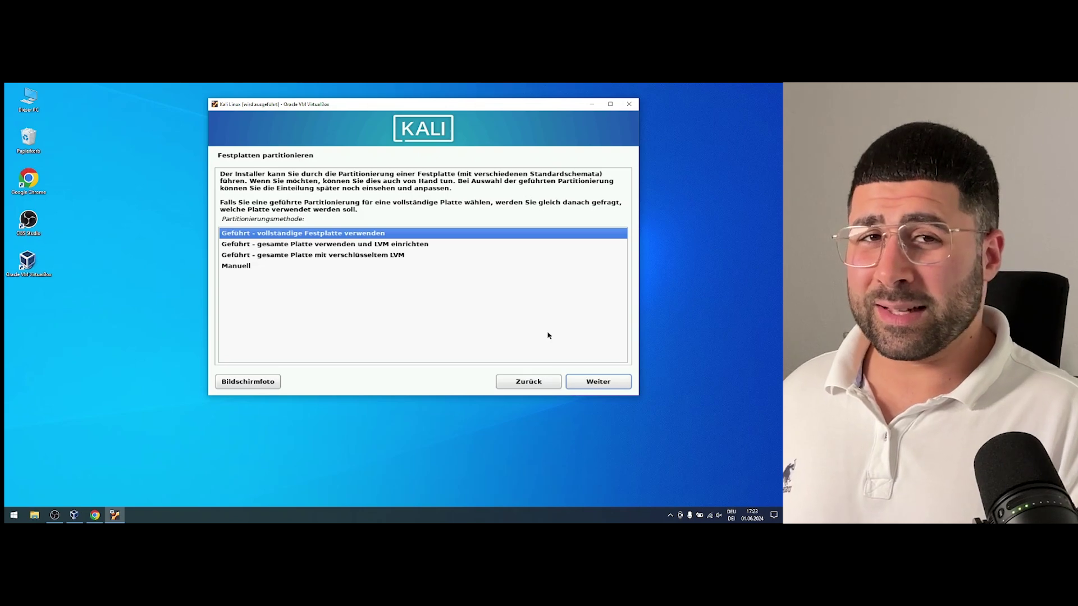
Partition the entire SCSI3 (sda) disk with guided partitioning, all files in one partition, and write the changes to disk
click(583, 383)
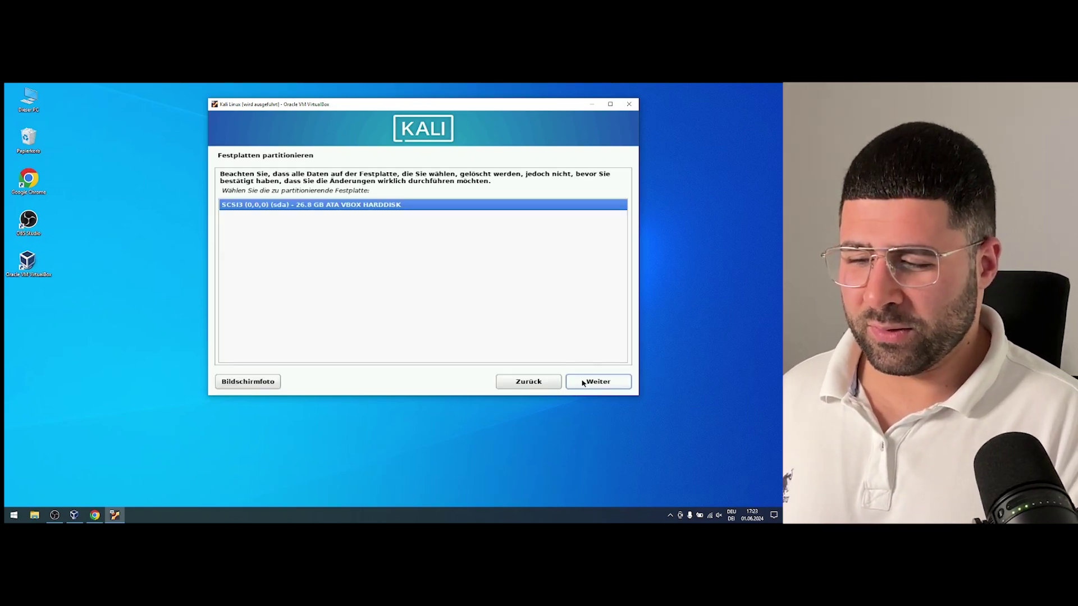
click(584, 383)
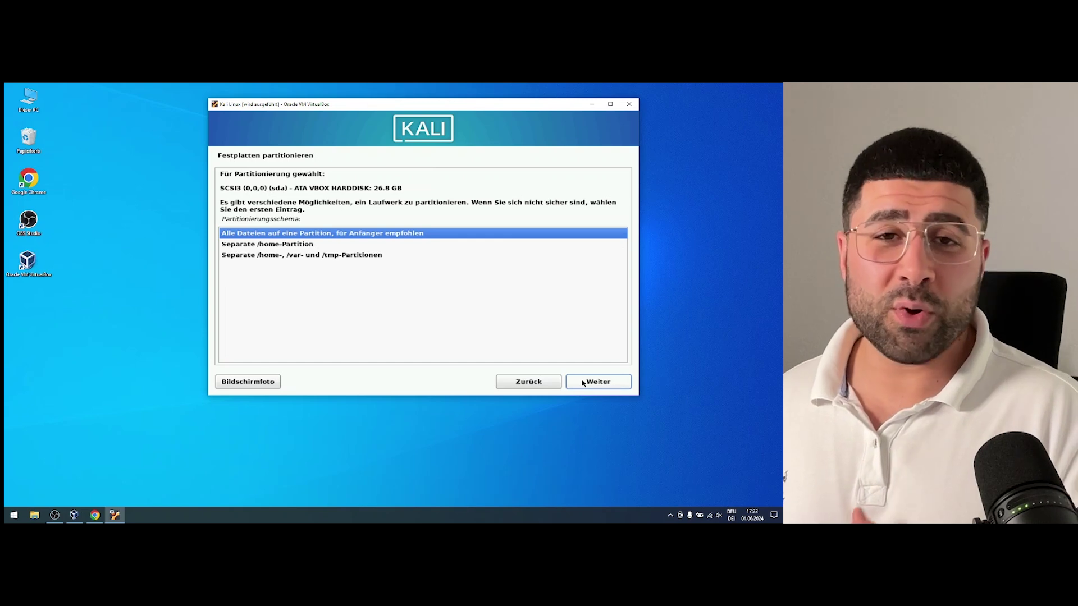
click(584, 384)
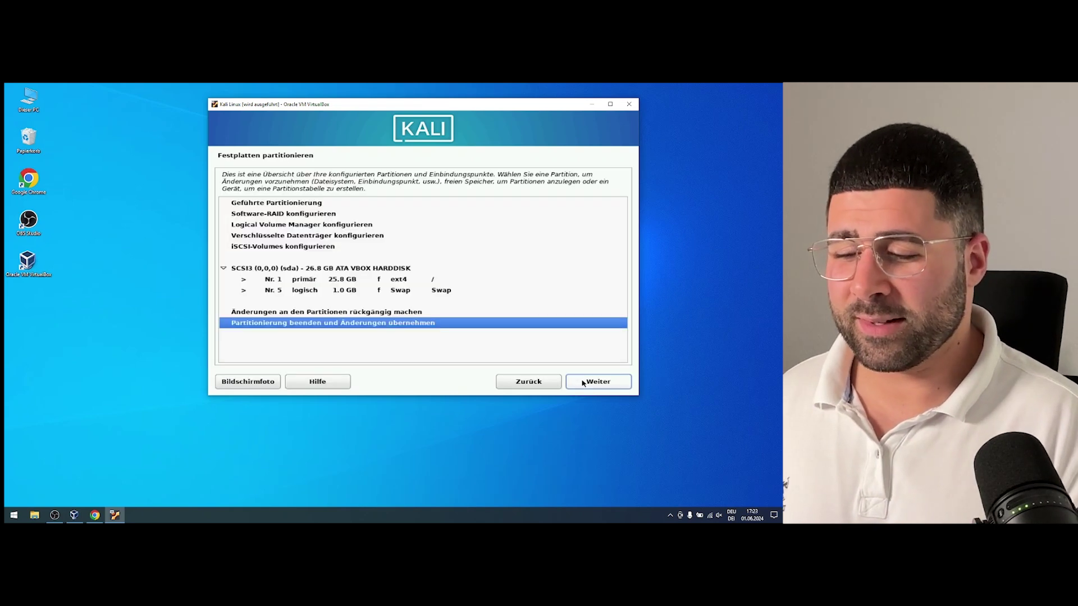
click(584, 383)
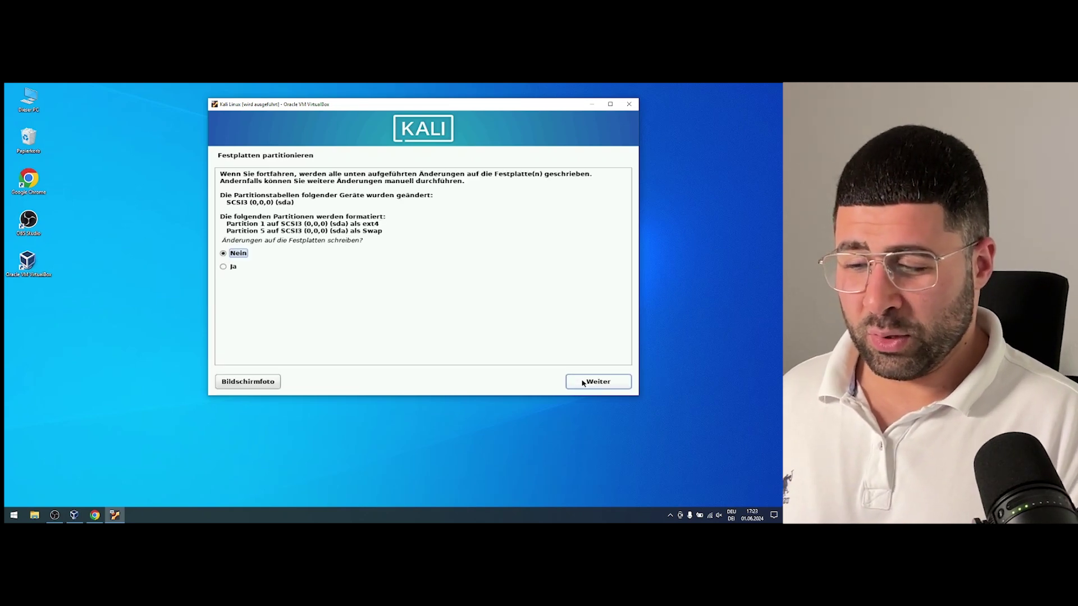
click(235, 267)
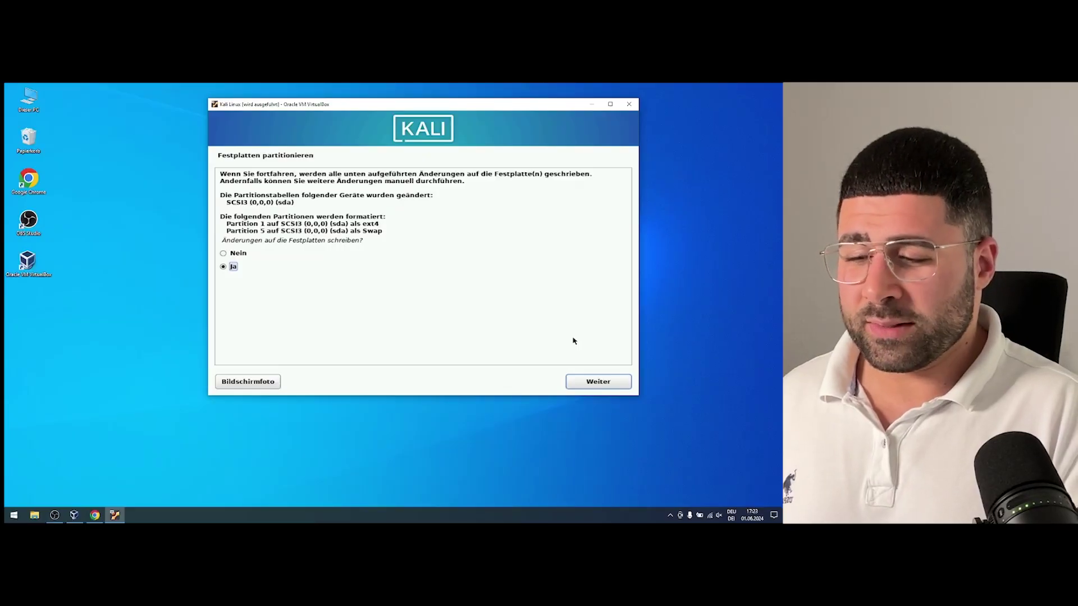
click(598, 381)
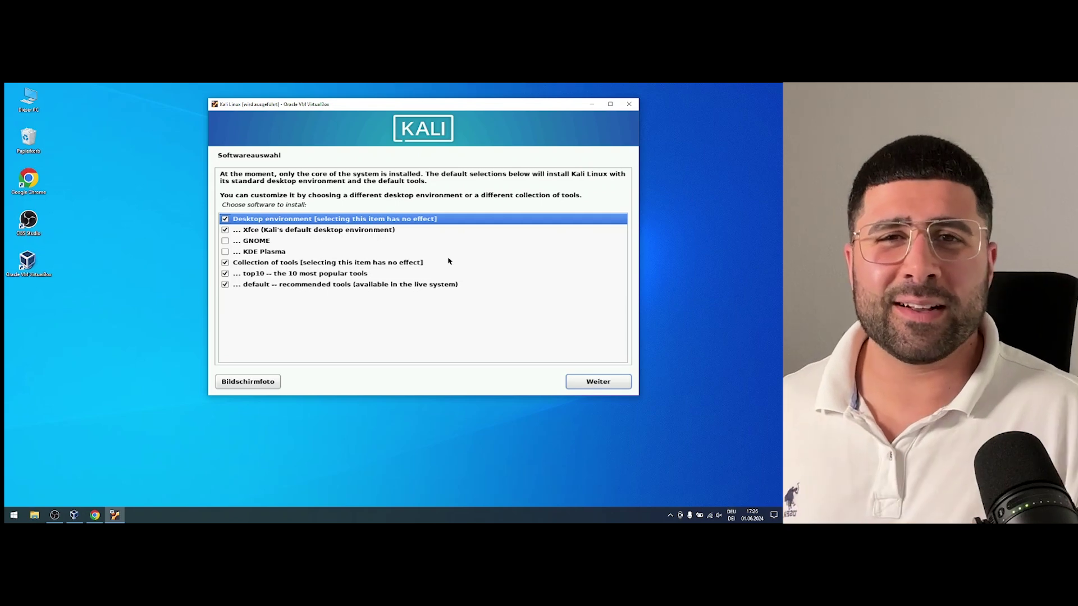
click(14, 514)
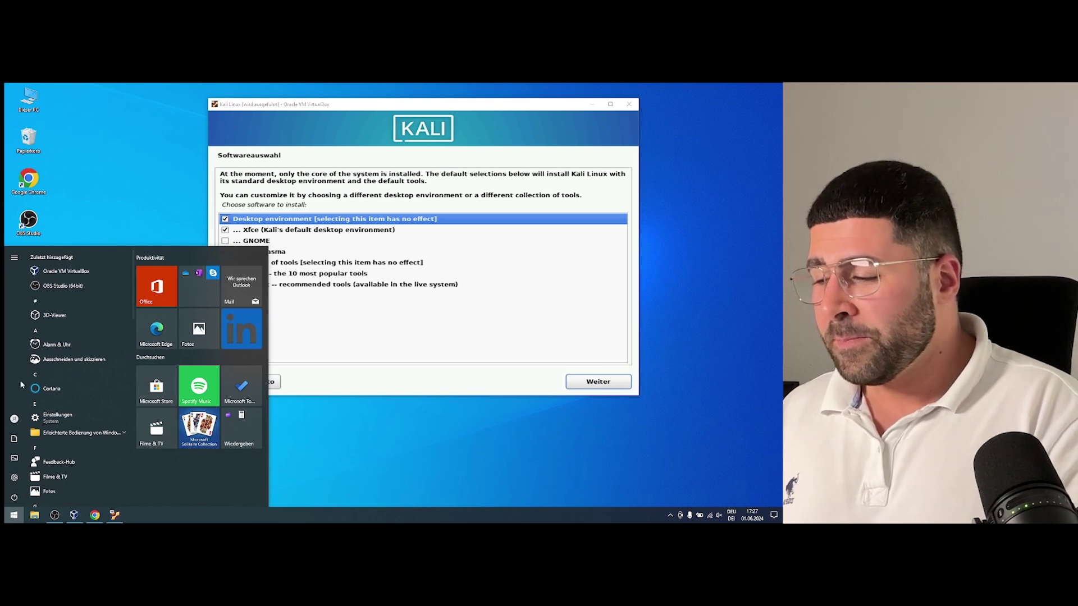
key(super)
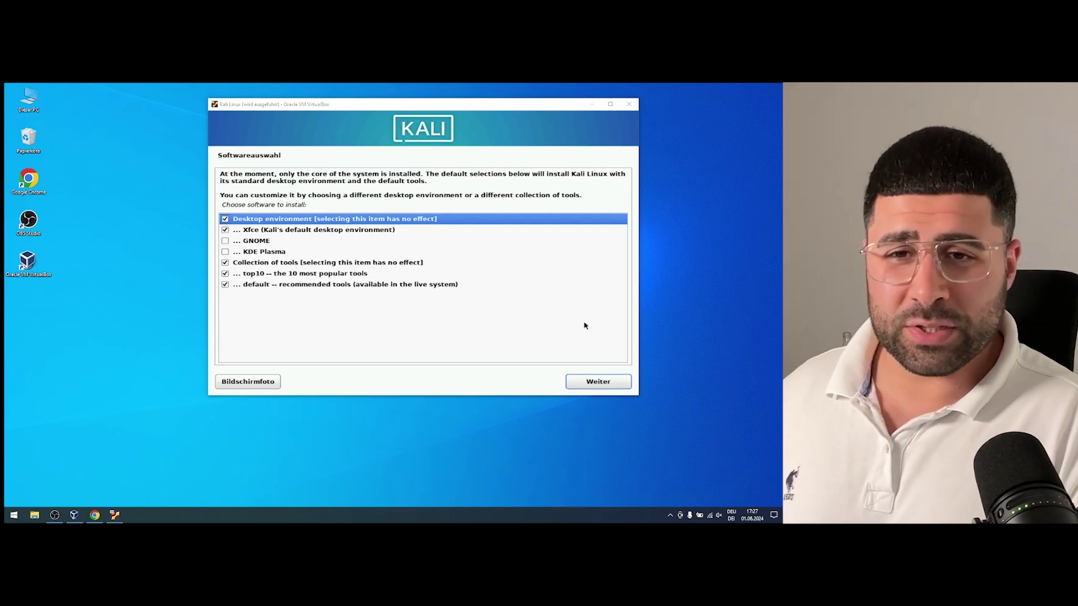
Install the default software selection with Xfce and the top10 and default tools, and put the GRUB bootloader on /dev/sda
click(586, 387)
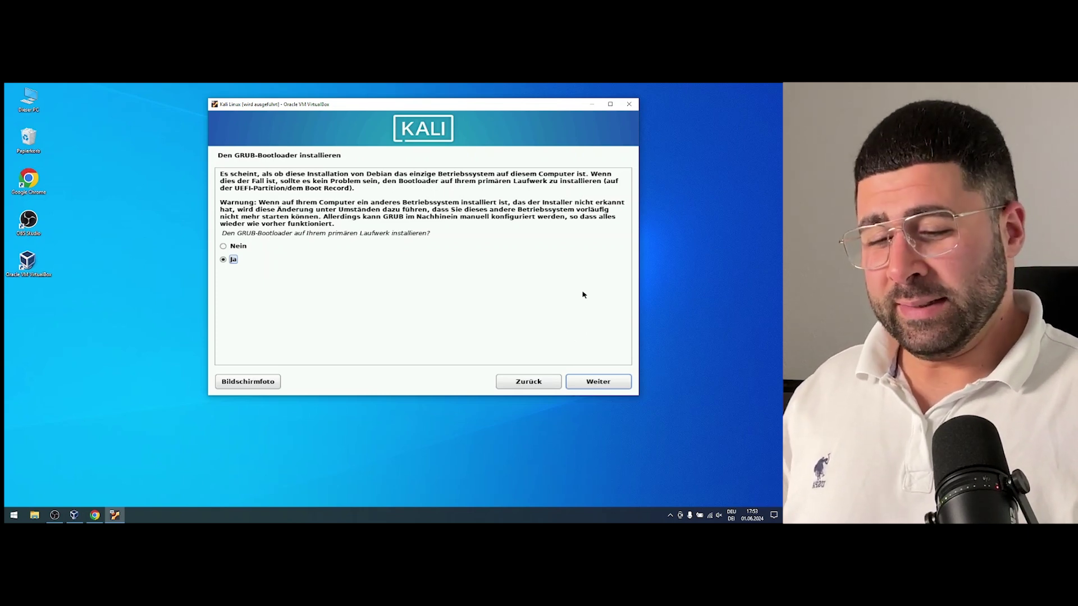
click(595, 384)
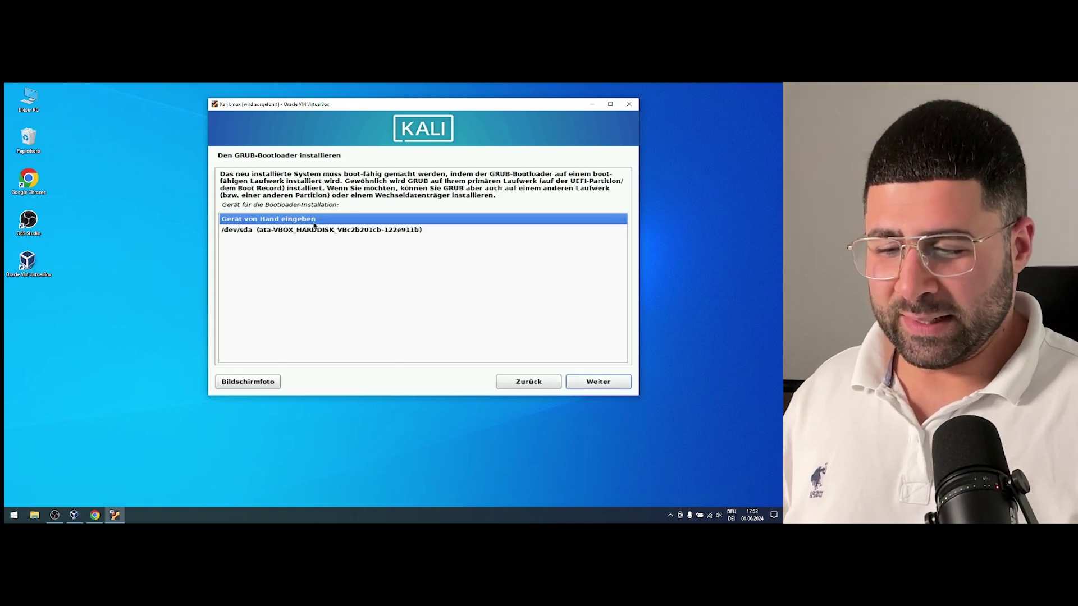
click(298, 236)
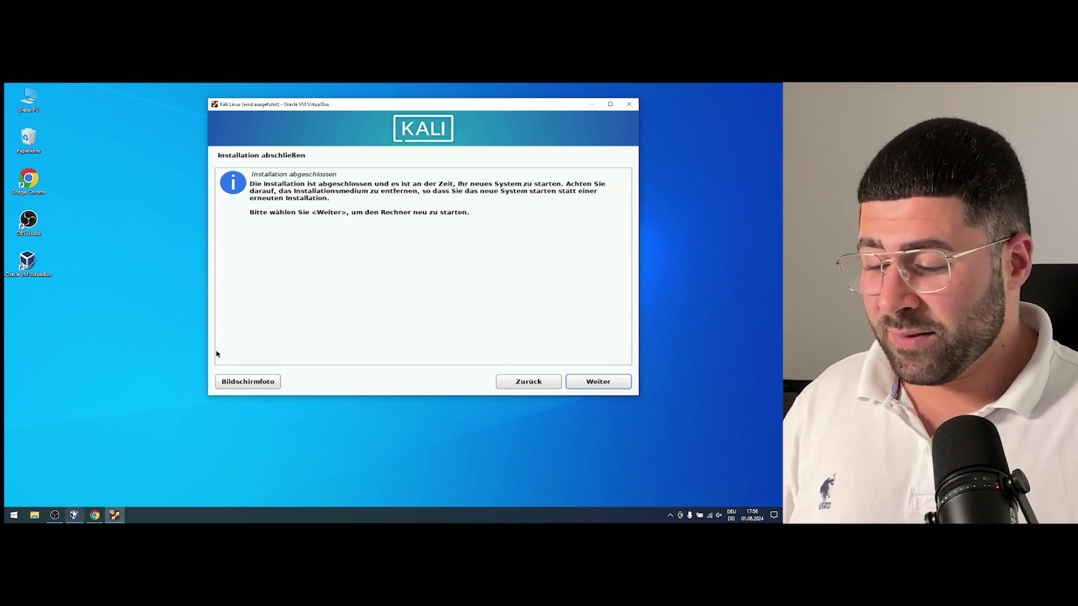
Check in the Kali Linux machine's mass storage settings whether the optical drive still holds the installation medium
click(74, 515)
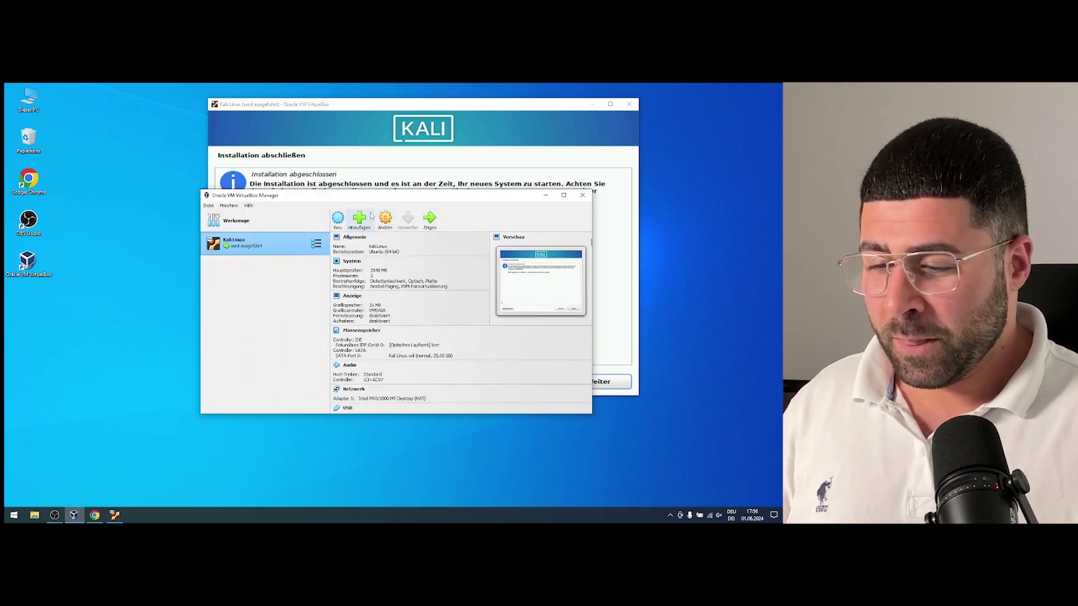
click(385, 219)
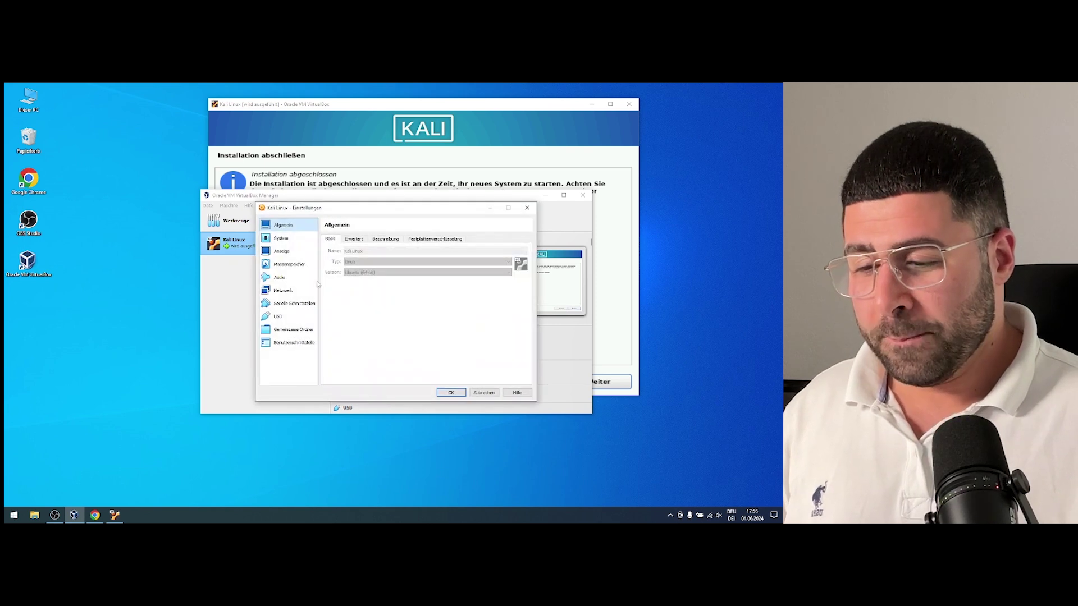
click(289, 265)
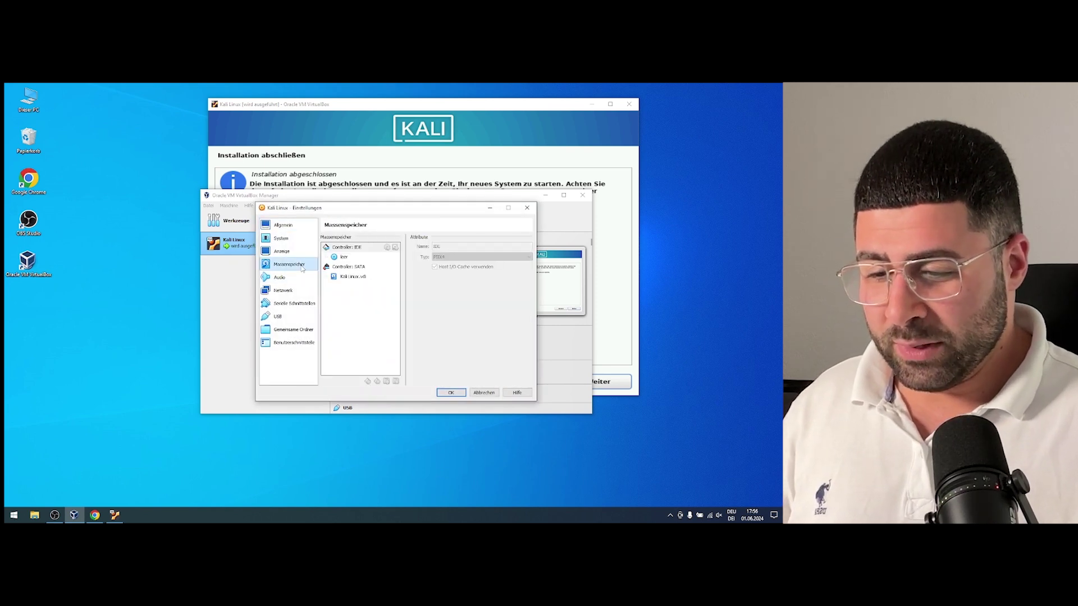
click(352, 259)
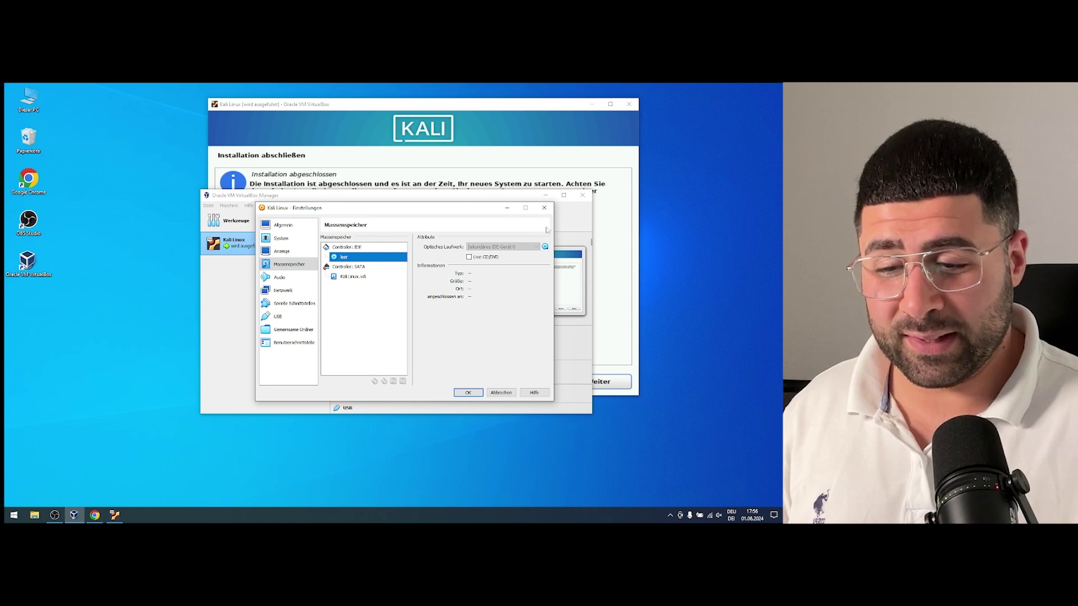
click(544, 208)
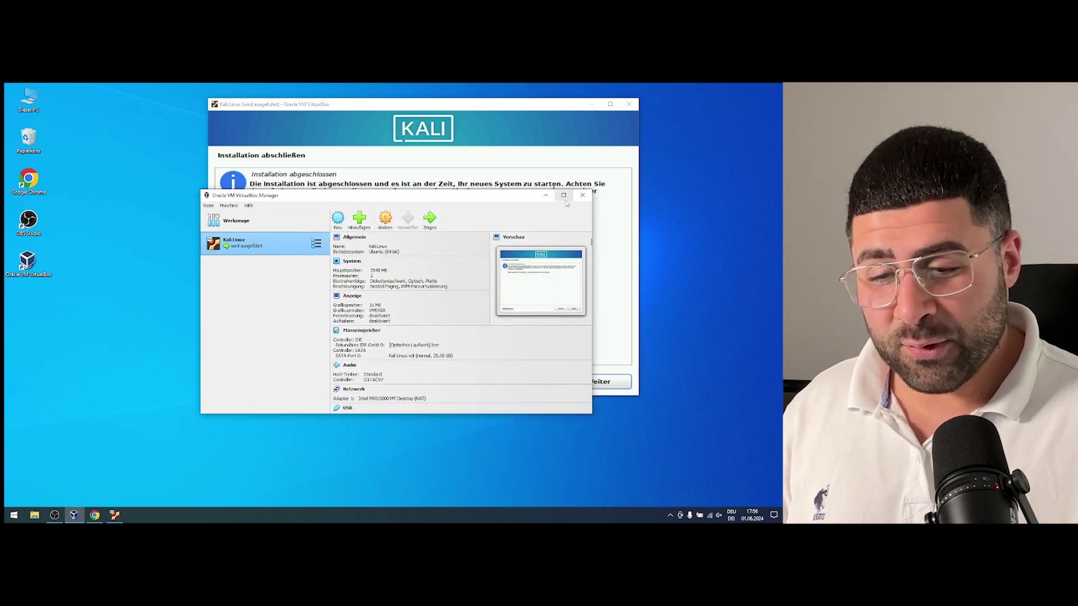
click(582, 195)
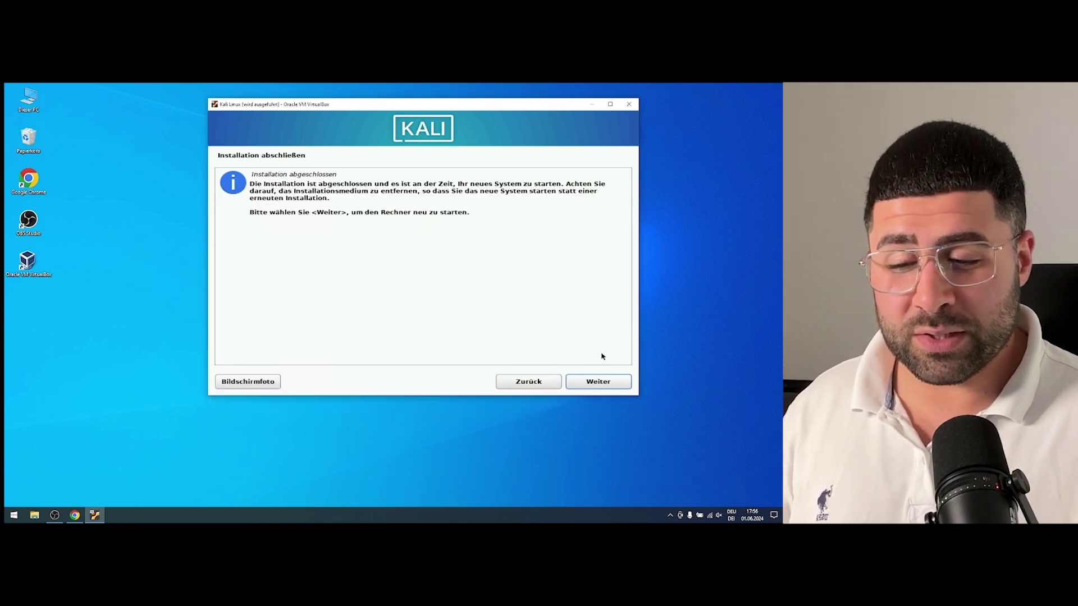
Finish the installation with a restart and log in to Kali Linux with the account's username and password
click(590, 381)
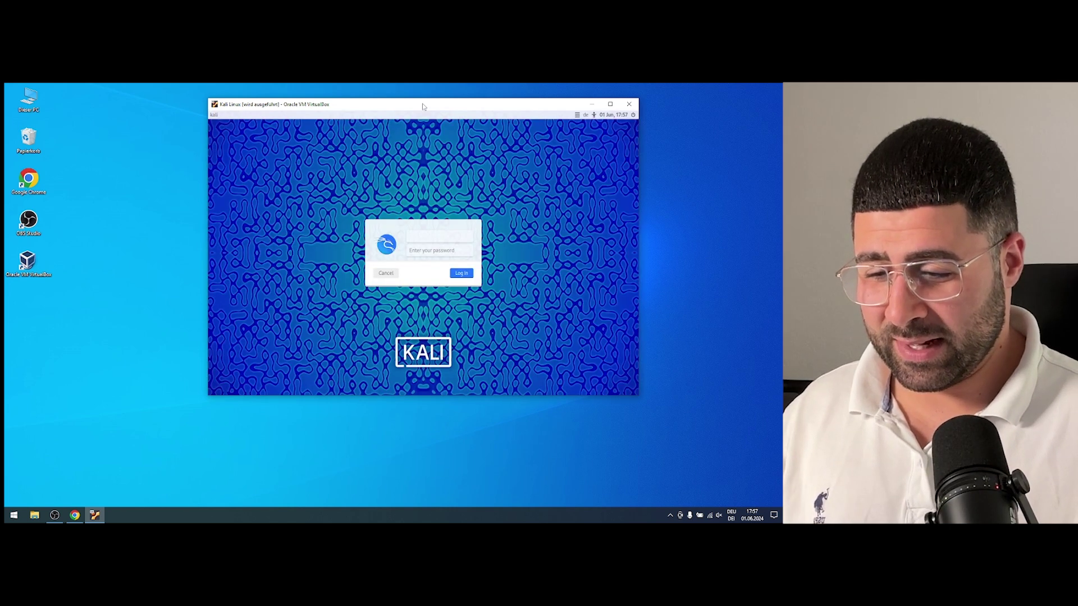
text(ax)
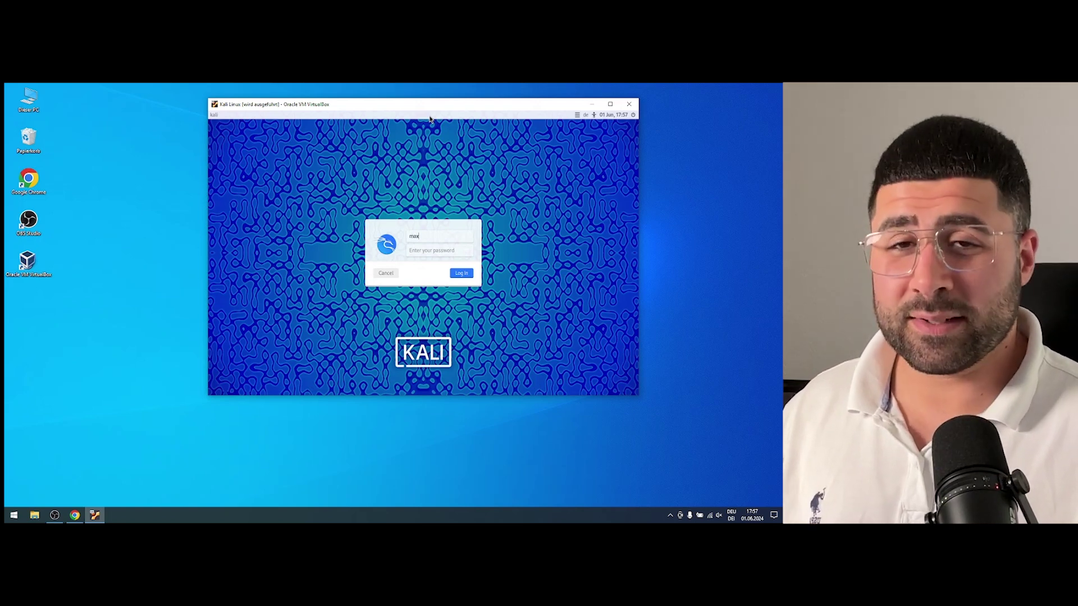
key(Tab)
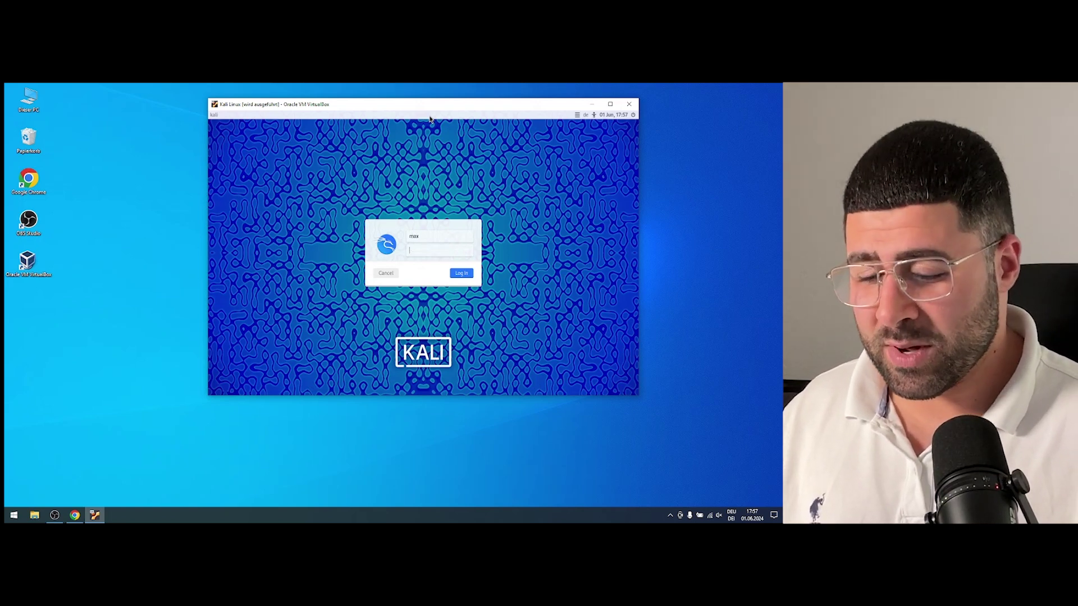
key(Return)
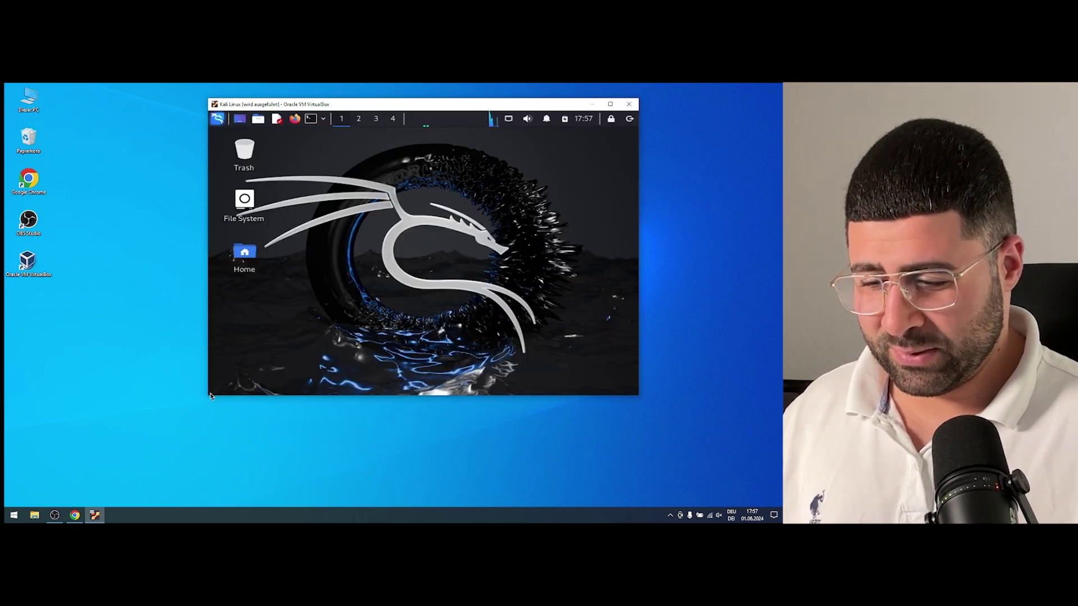
drag(470, 296, 470, 297)
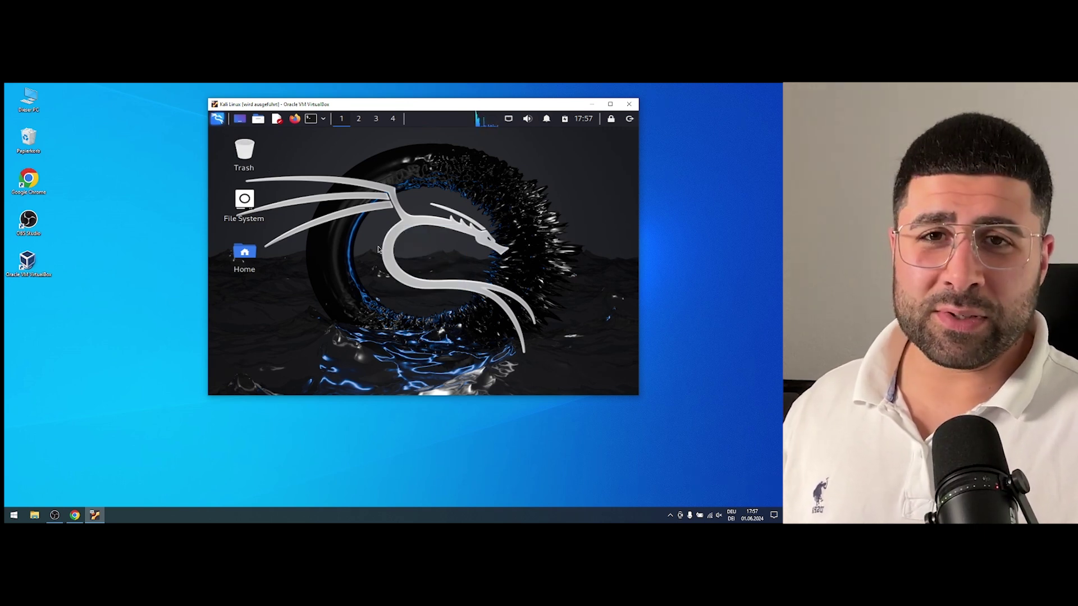
Browse the tool categories in Kali's application menu, including Vulnerability Analysis, Web Application Analysis and Reverse Engineering
click(216, 121)
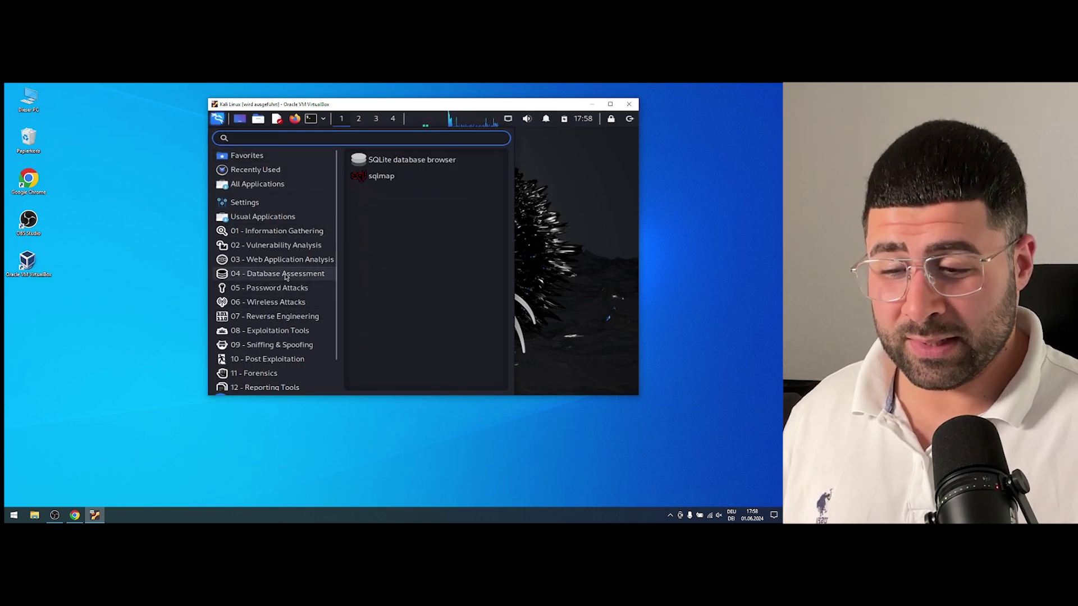
mouse_move(286, 291)
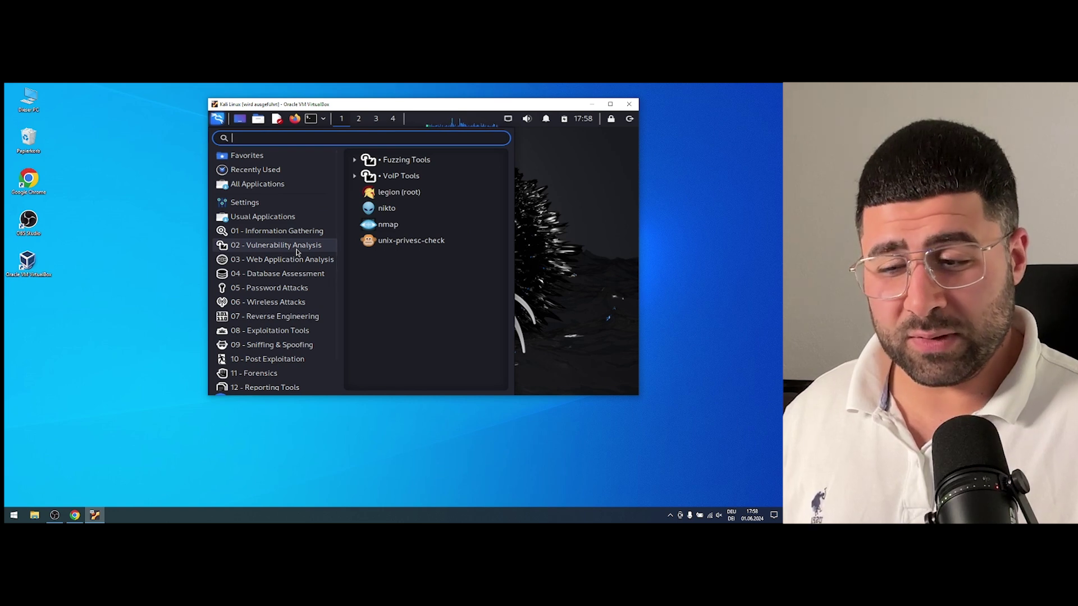
mouse_move(297, 261)
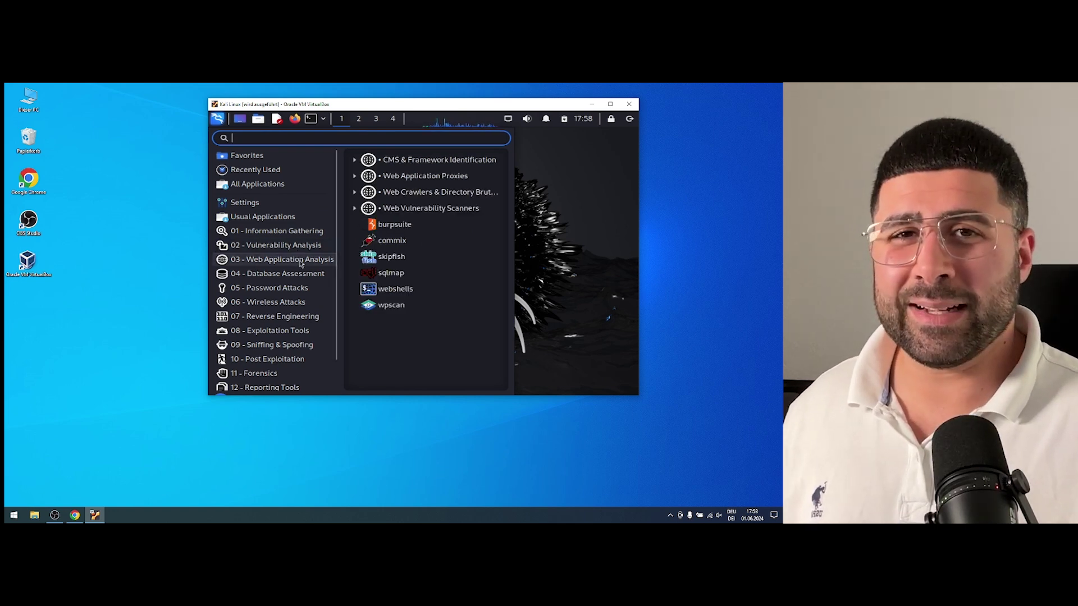
mouse_move(277, 320)
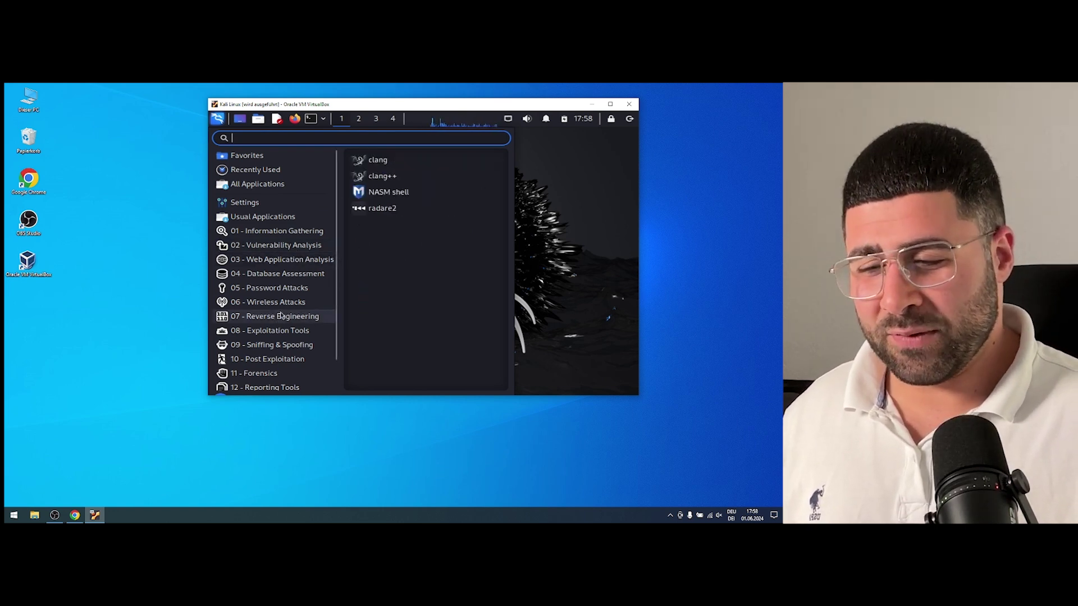